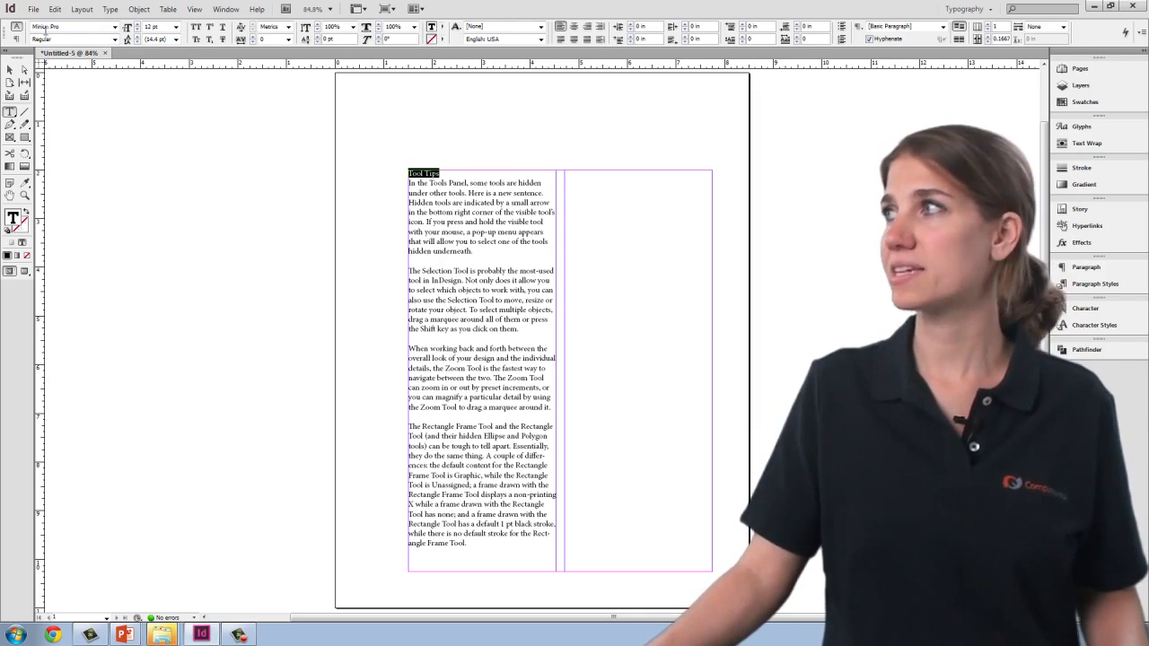
click(115, 26)
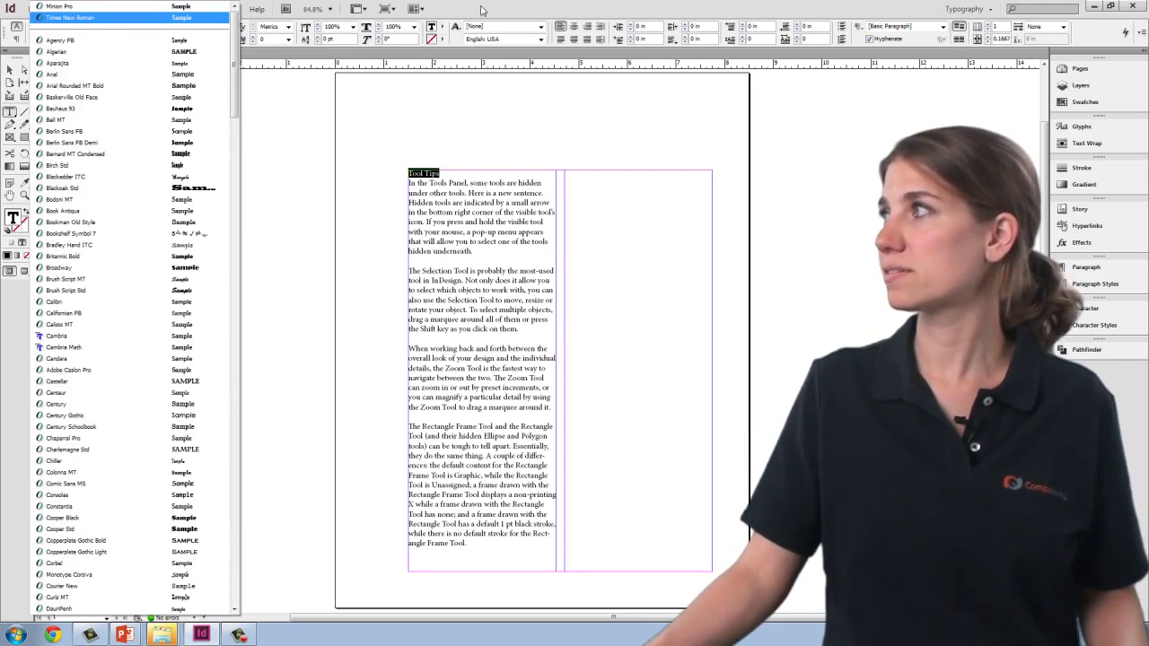
click(481, 9)
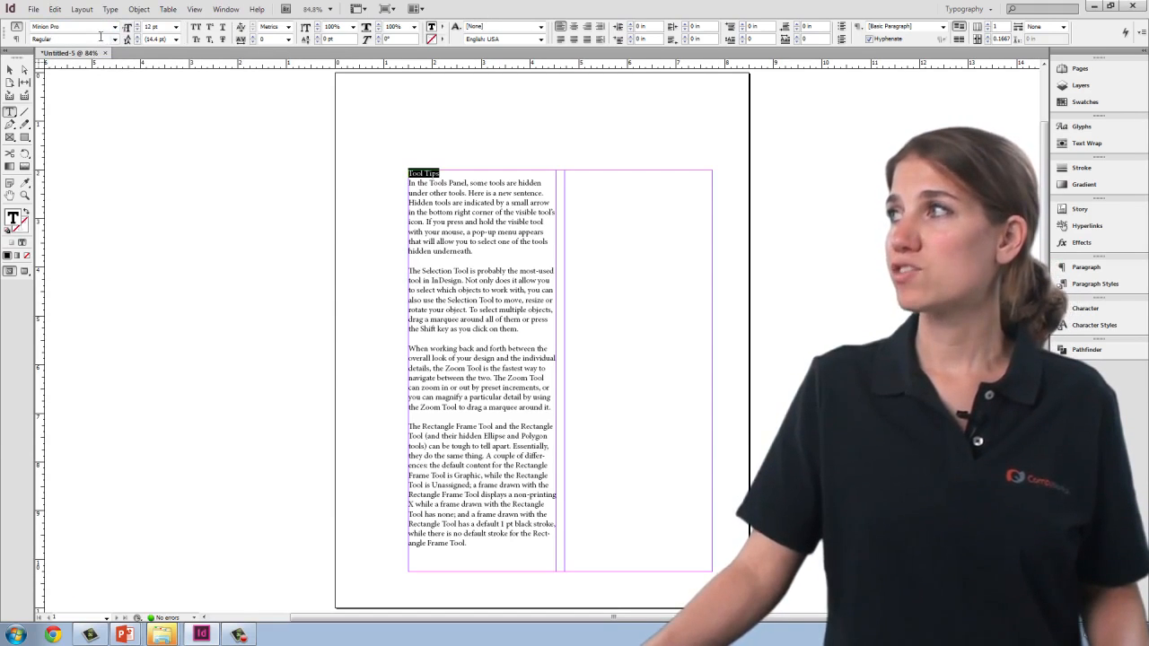
click(114, 40)
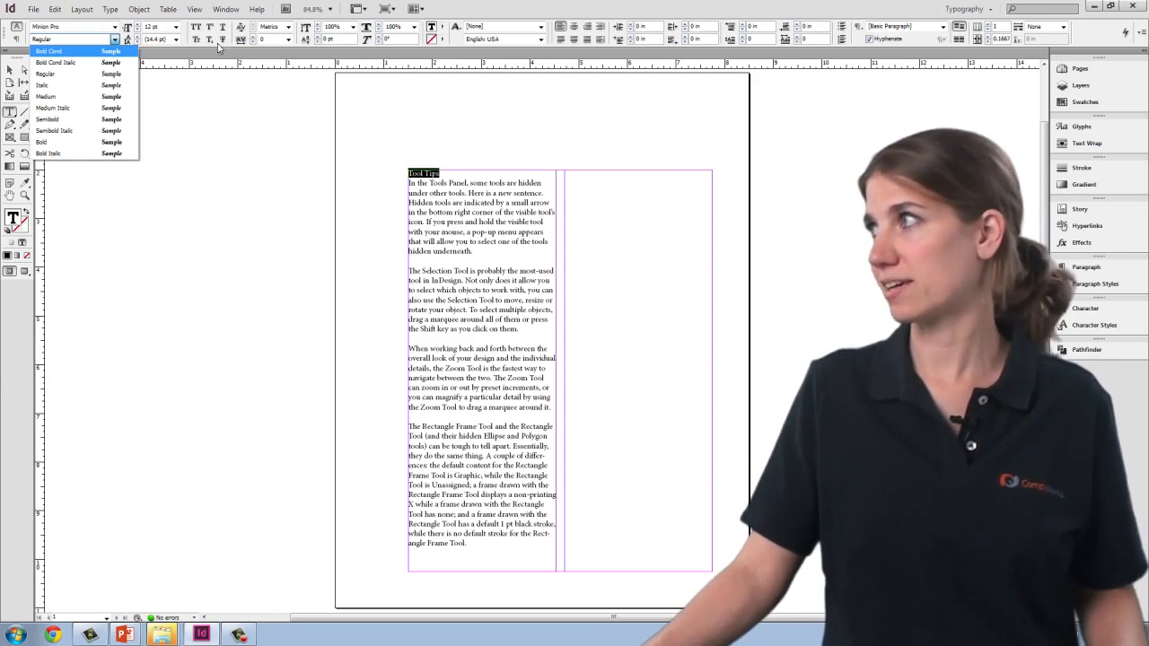
click(457, 44)
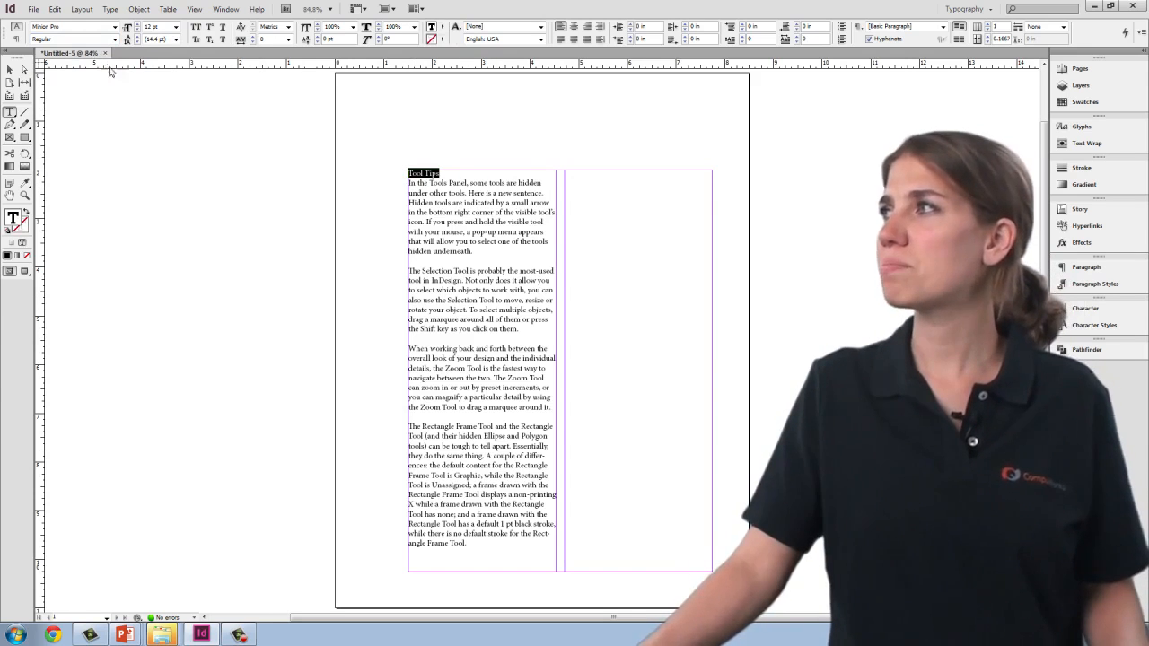
Change the font of the selected "Tool Tips" heading to Stencil.
click(115, 27)
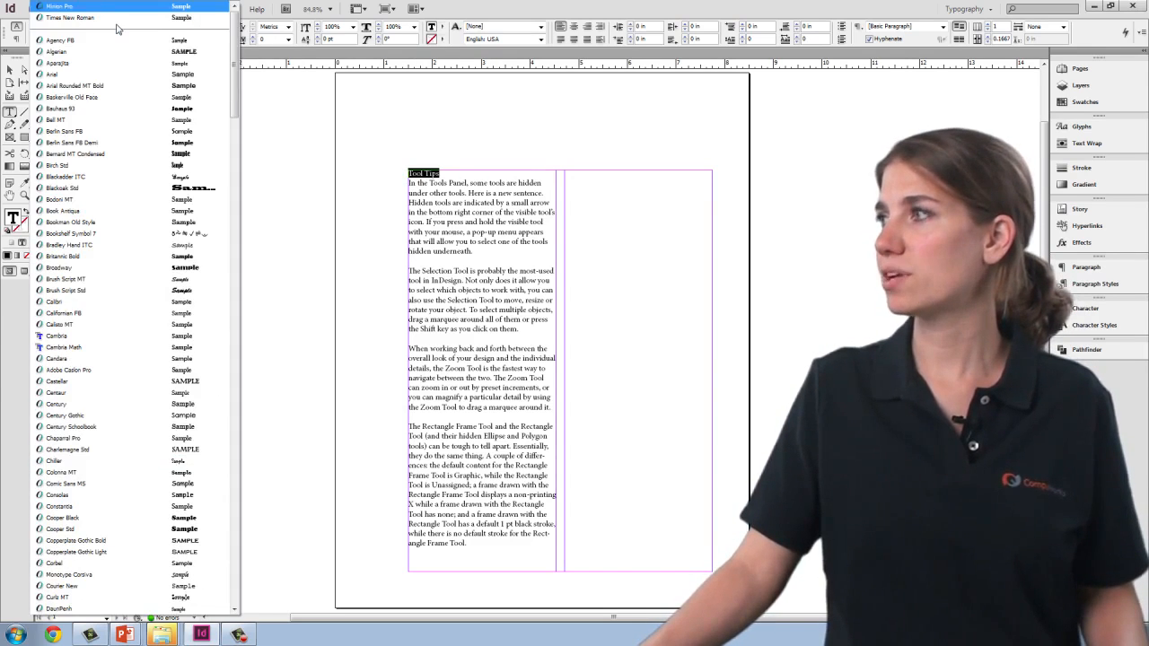
mouse_move(235, 90)
mouse_down()
mouse_move(241, 115)
mouse_move(240, 101)
mouse_up()
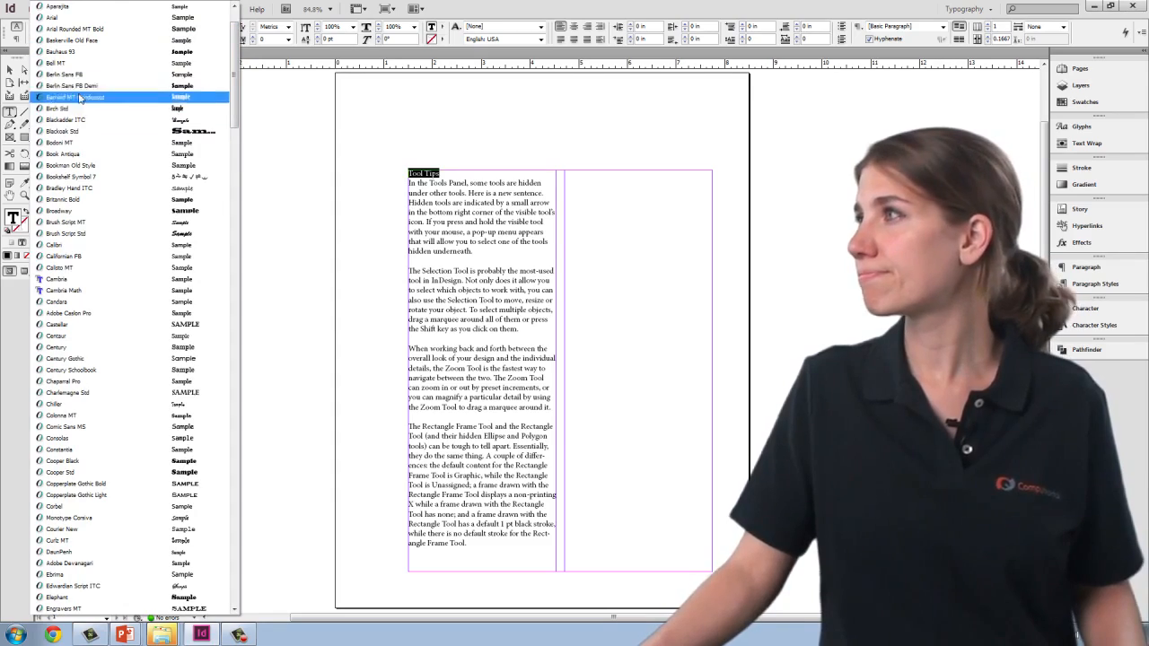
drag(234, 80, 213, 389)
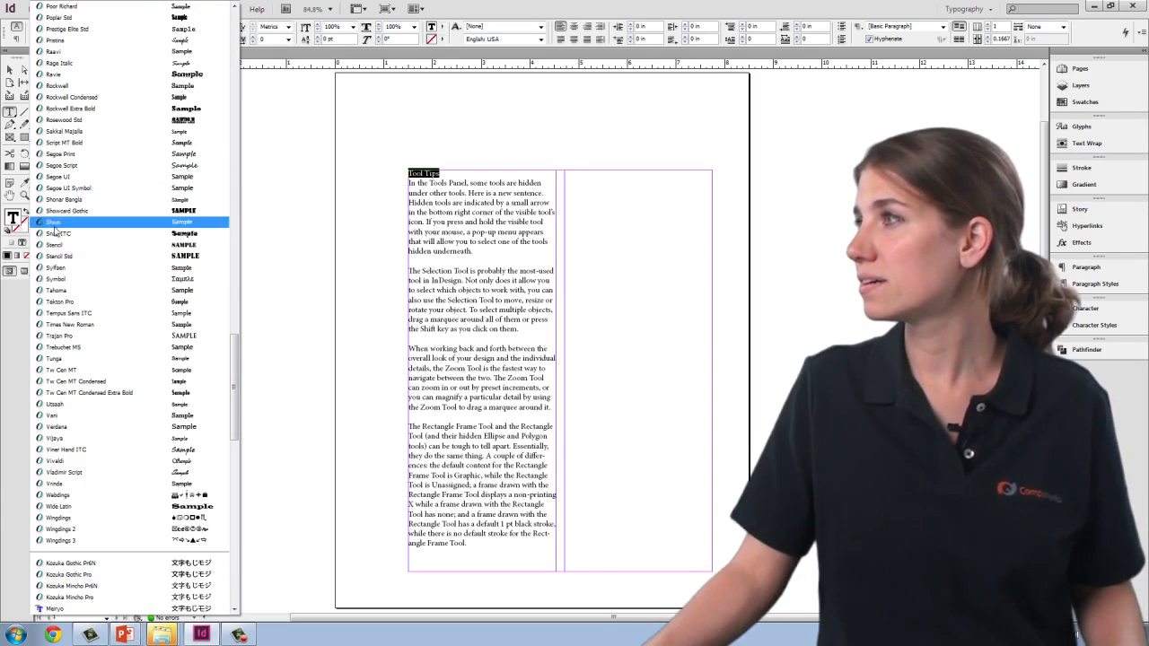
click(54, 246)
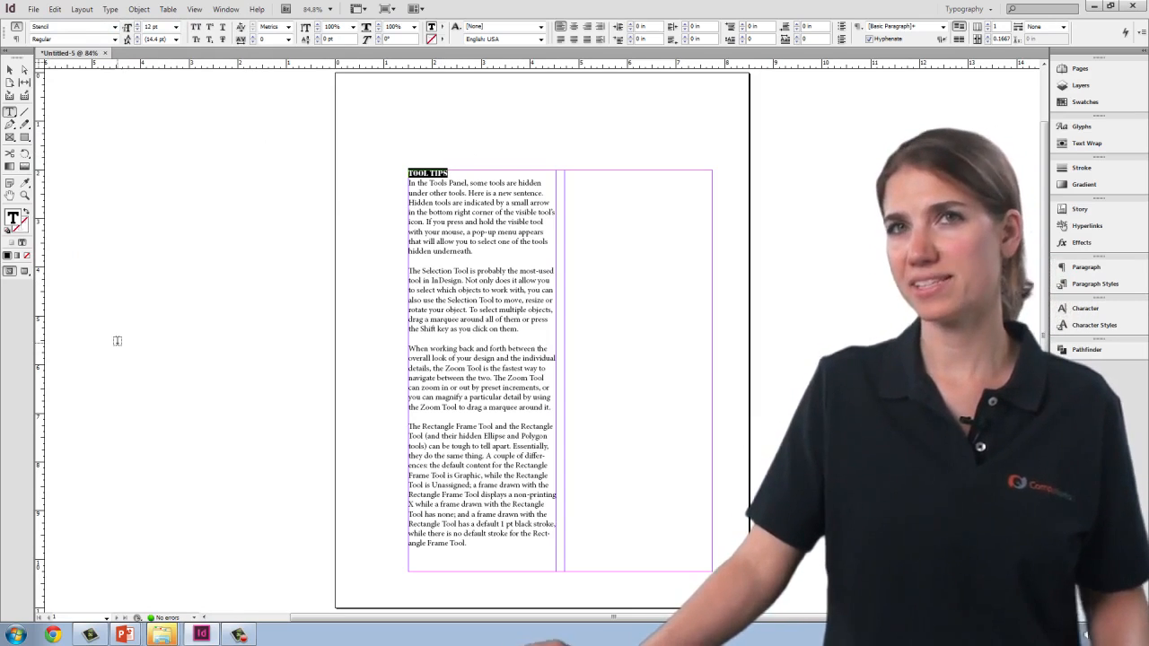
click(462, 173)
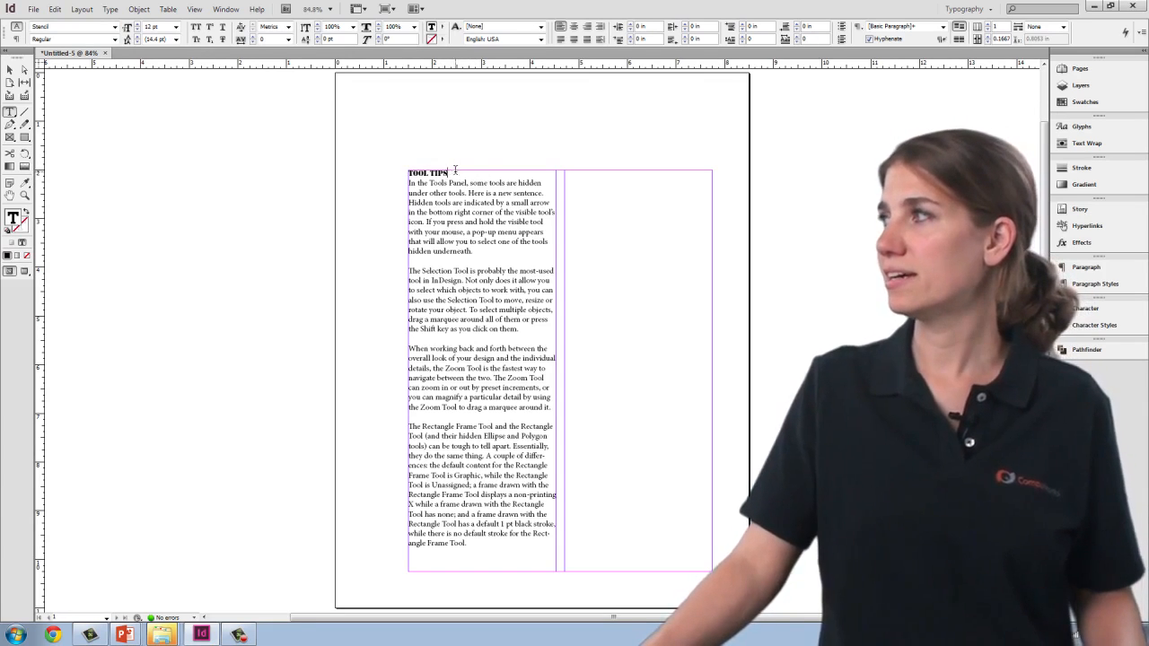
Set the font size of the whole "Tool Tips" heading line to 24 pt.
triple_click(449, 172)
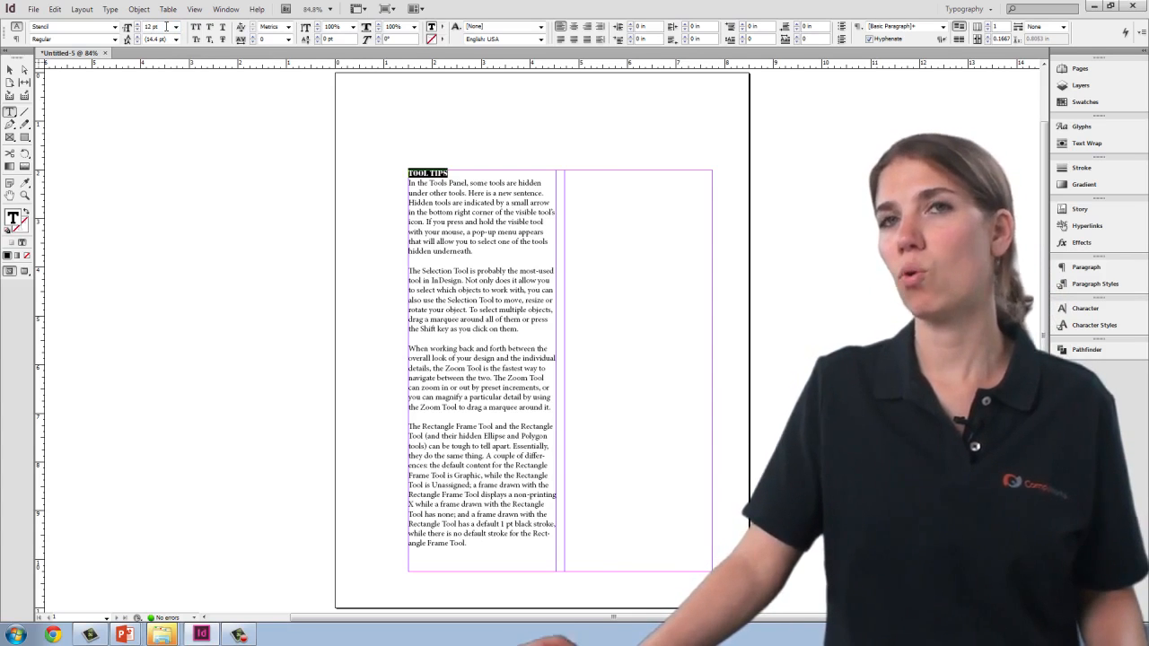
click(177, 27)
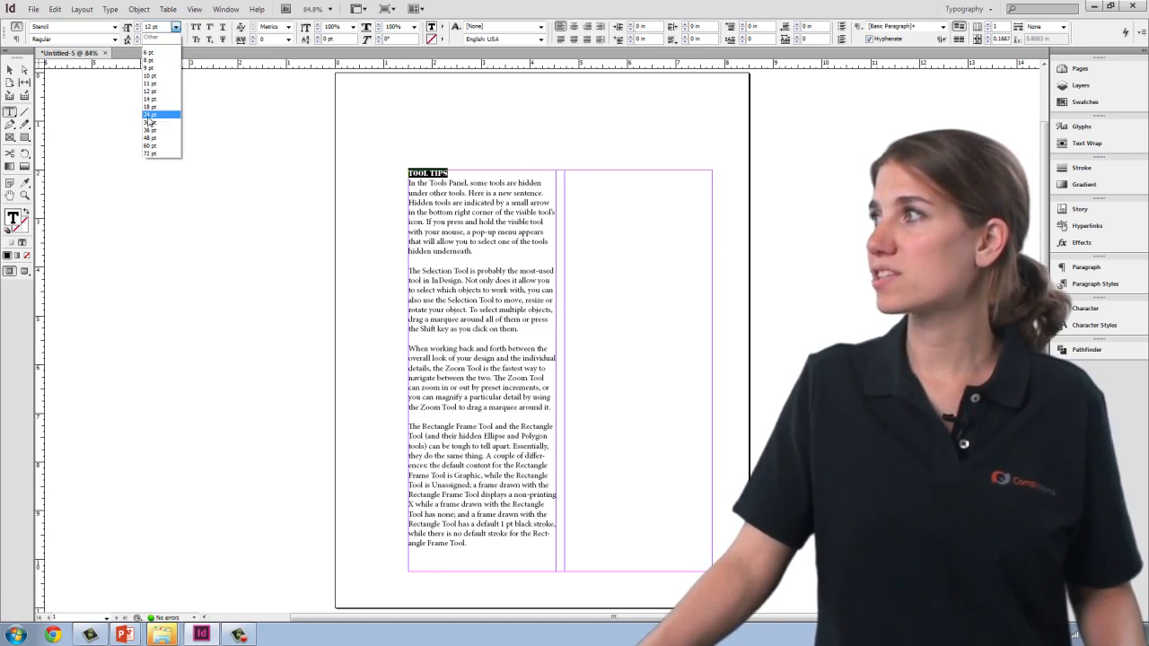
click(149, 114)
click(504, 173)
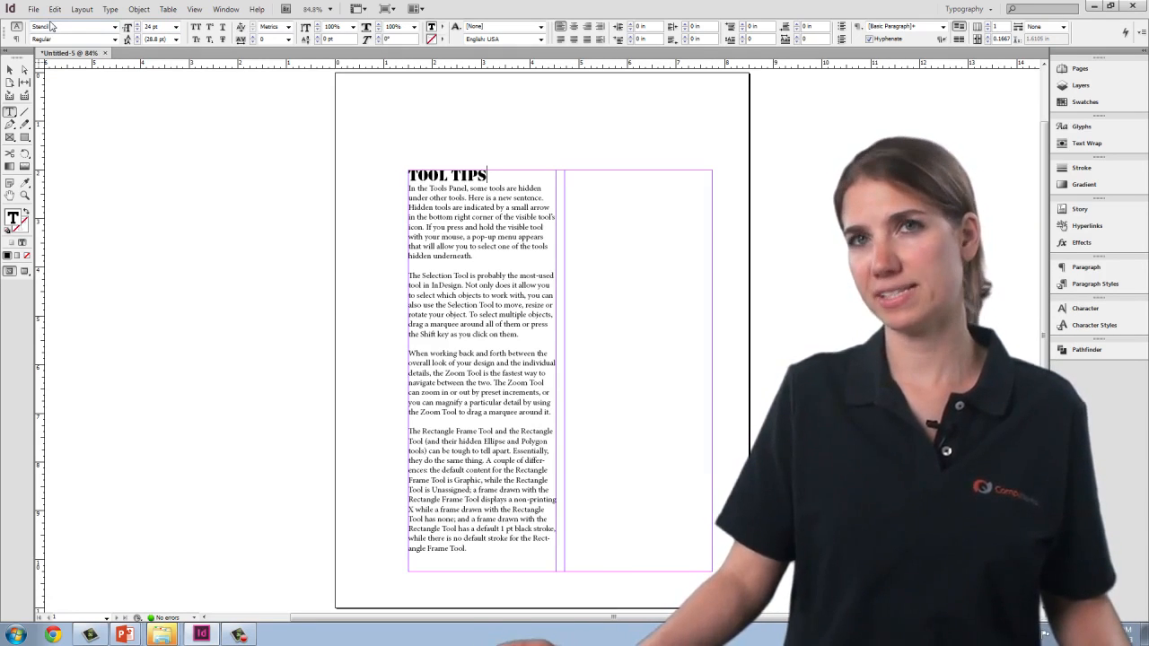
click(114, 39)
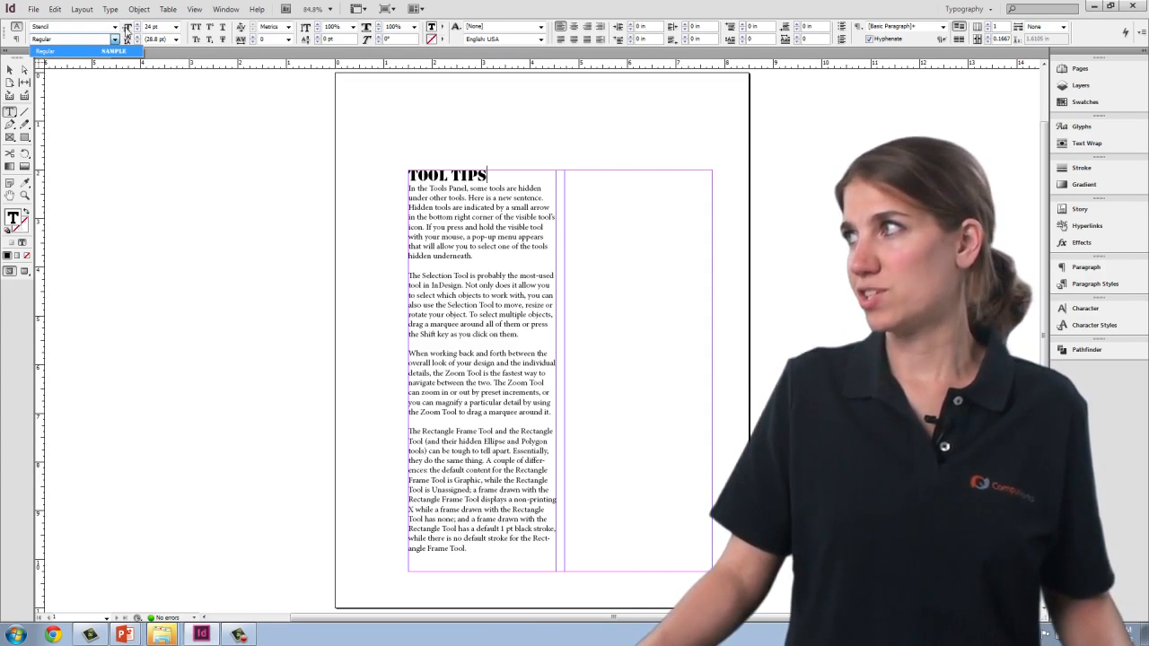
click(485, 207)
drag(441, 208, 459, 245)
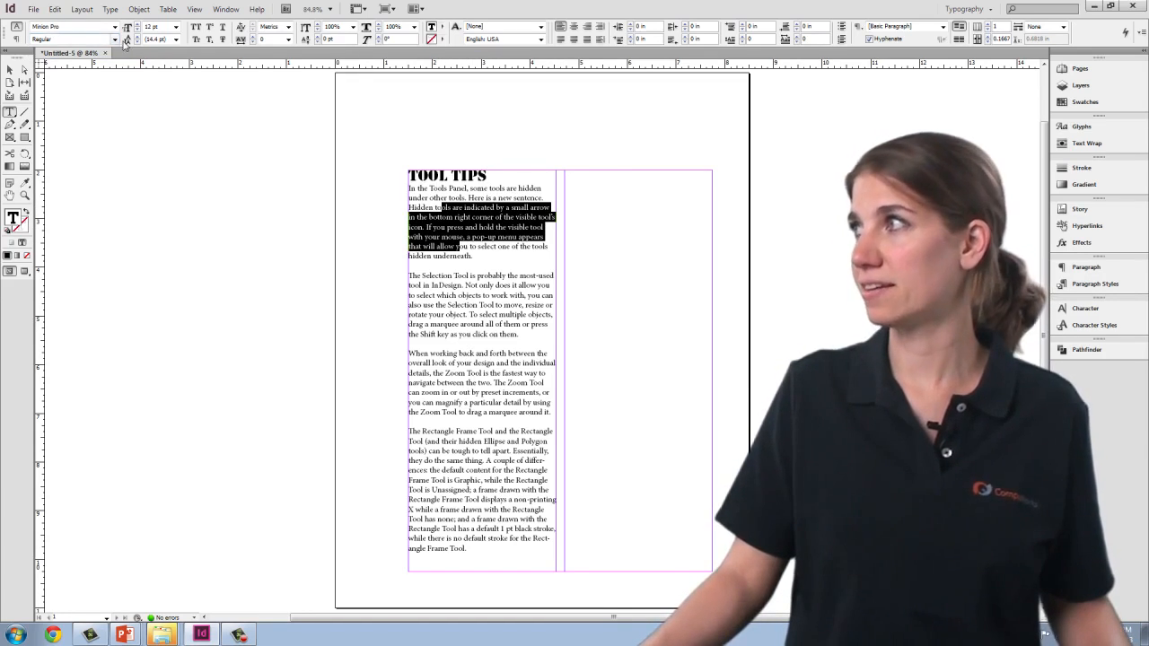
click(114, 40)
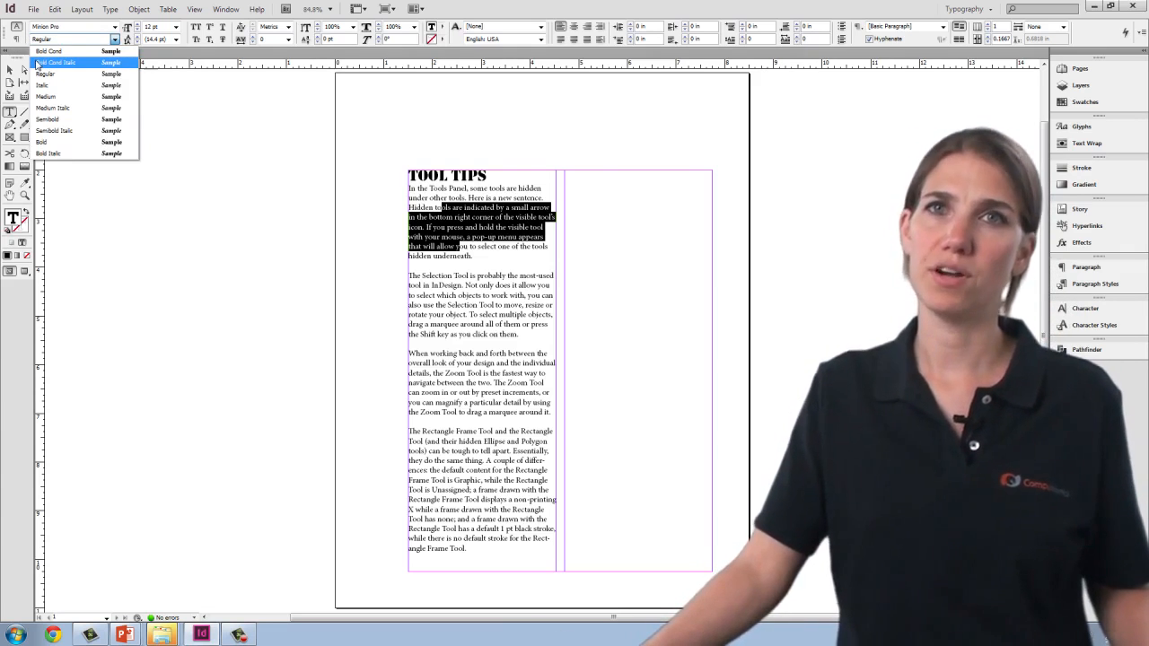
click(226, 243)
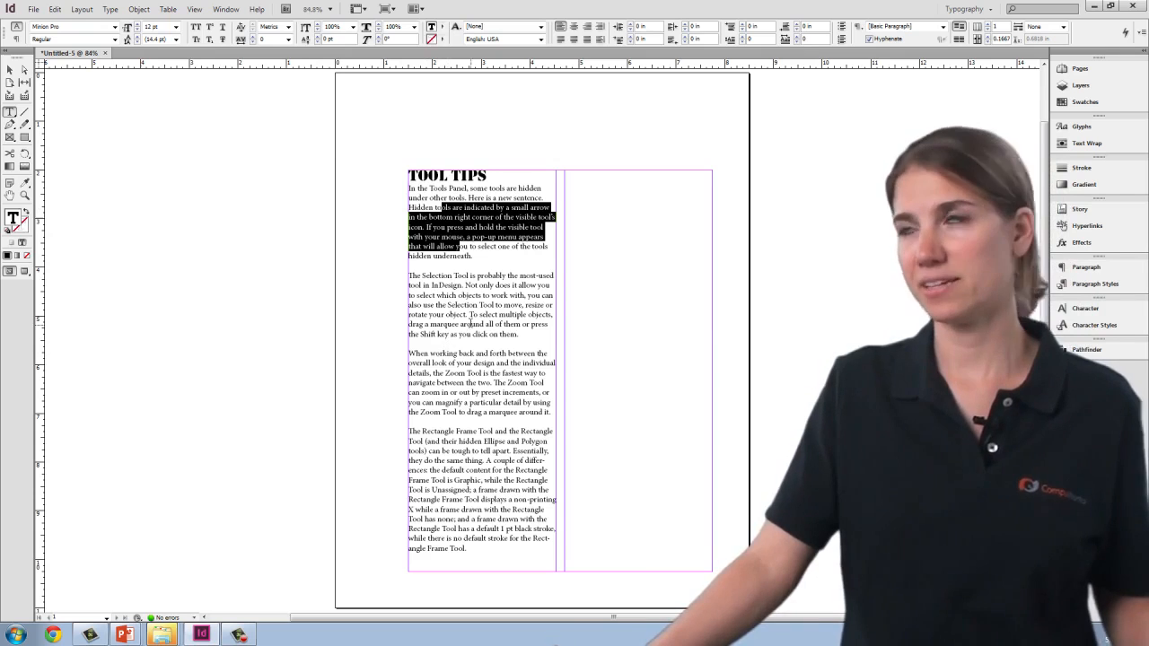
Insert a blank line between the "Tool Tips" heading and the first body paragraph.
click(494, 266)
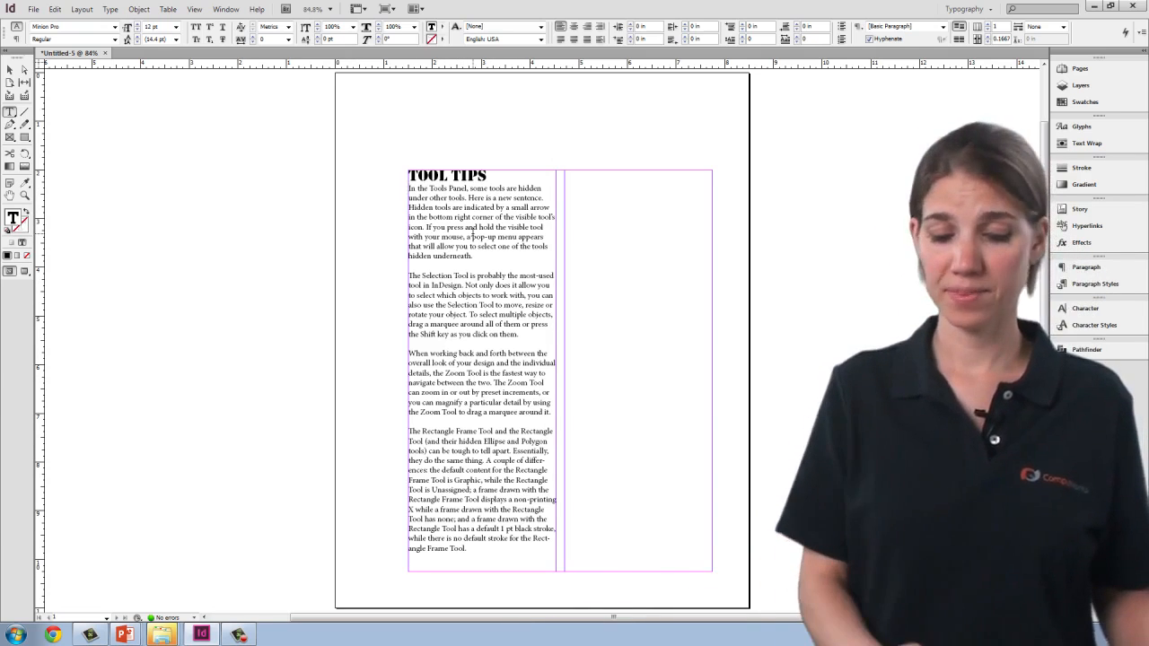
key(Return)
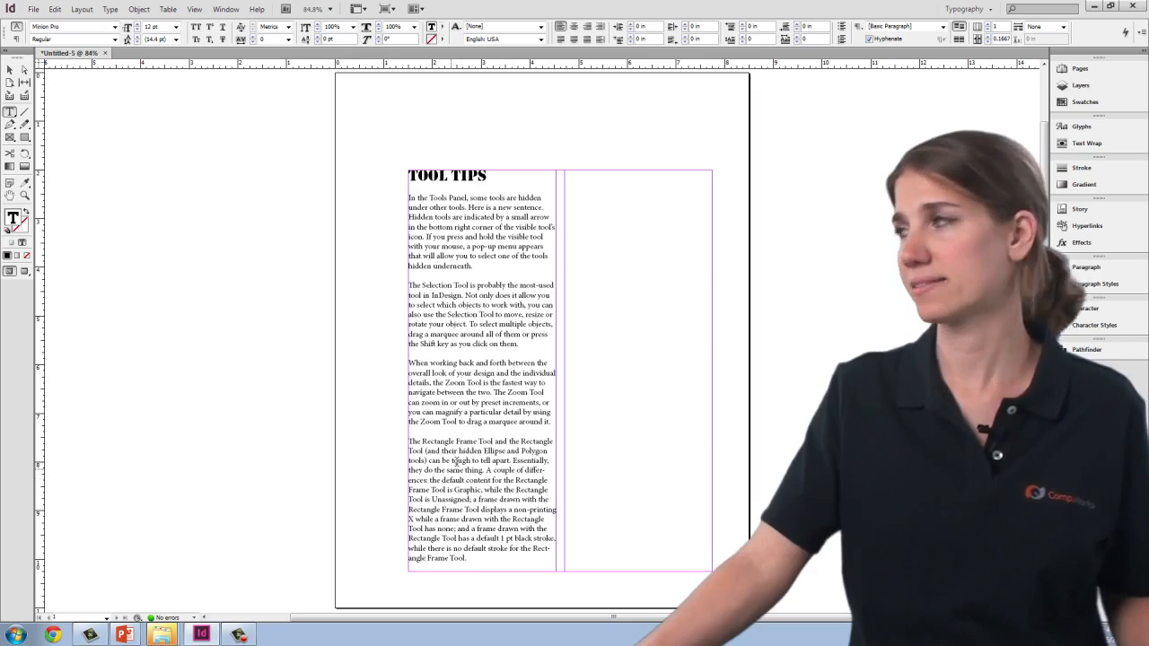
Select all the body text below the heading and increase its leading to 18 pt.
click(25, 194)
drag(363, 142, 591, 417)
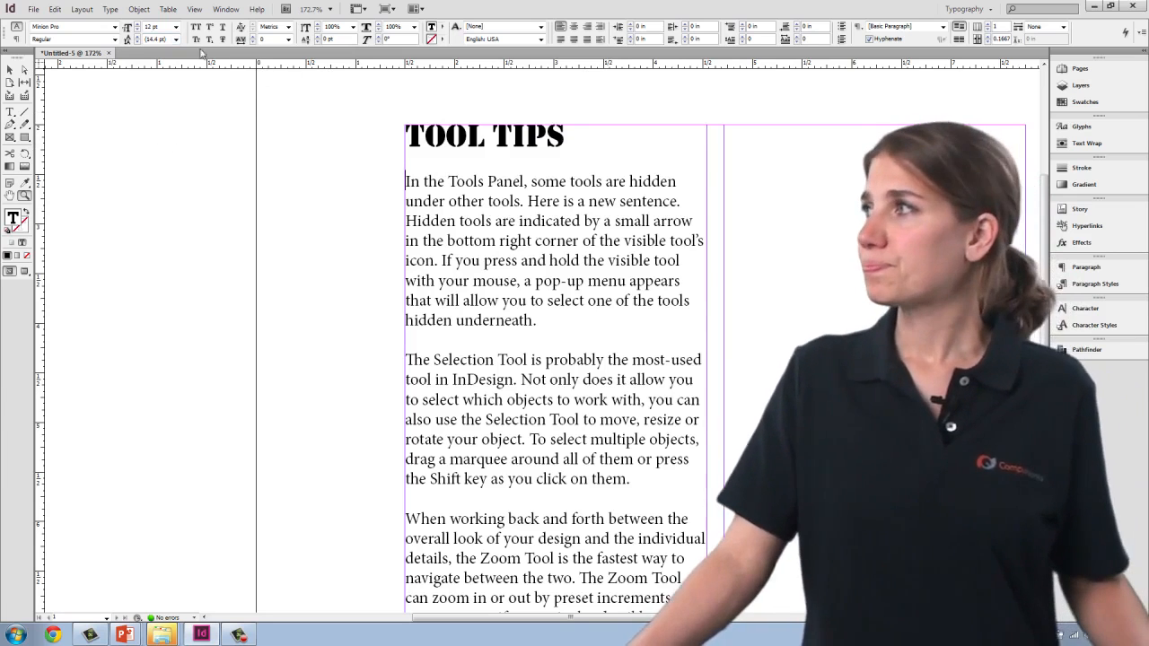
click(450, 193)
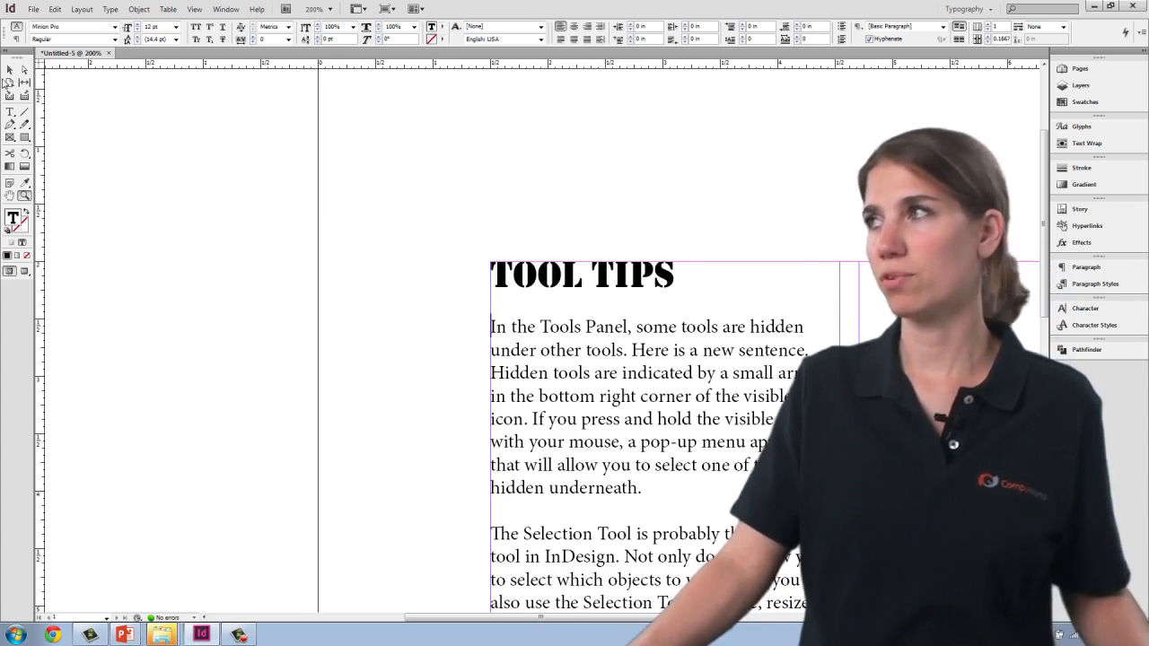
click(10, 112)
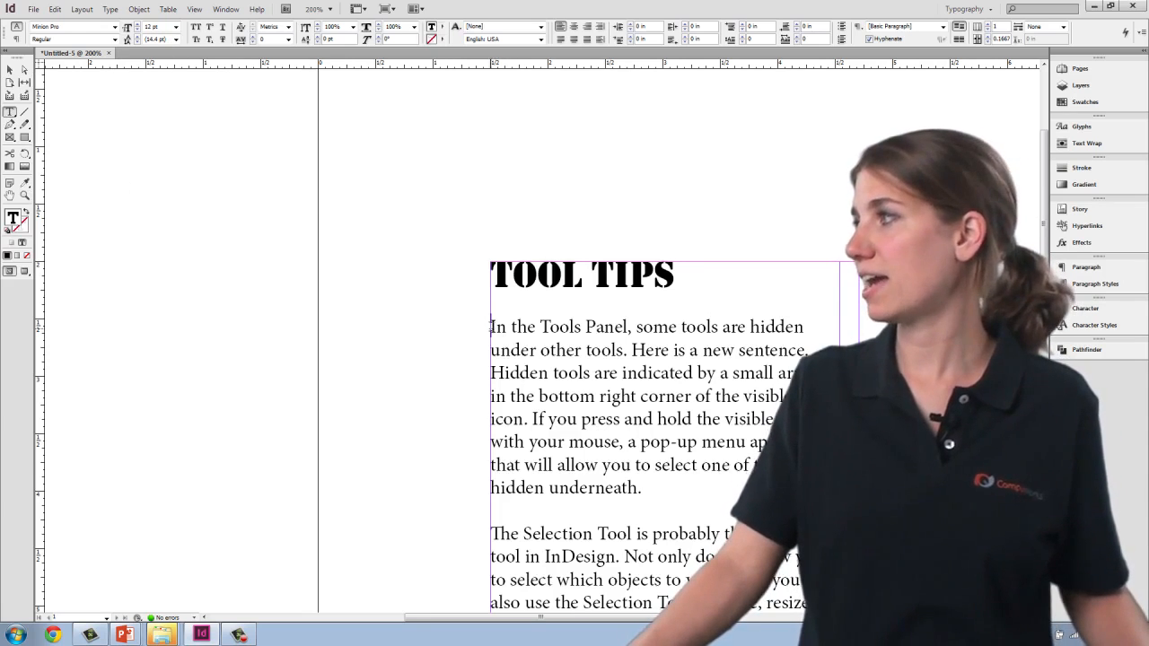
drag(492, 326, 669, 458)
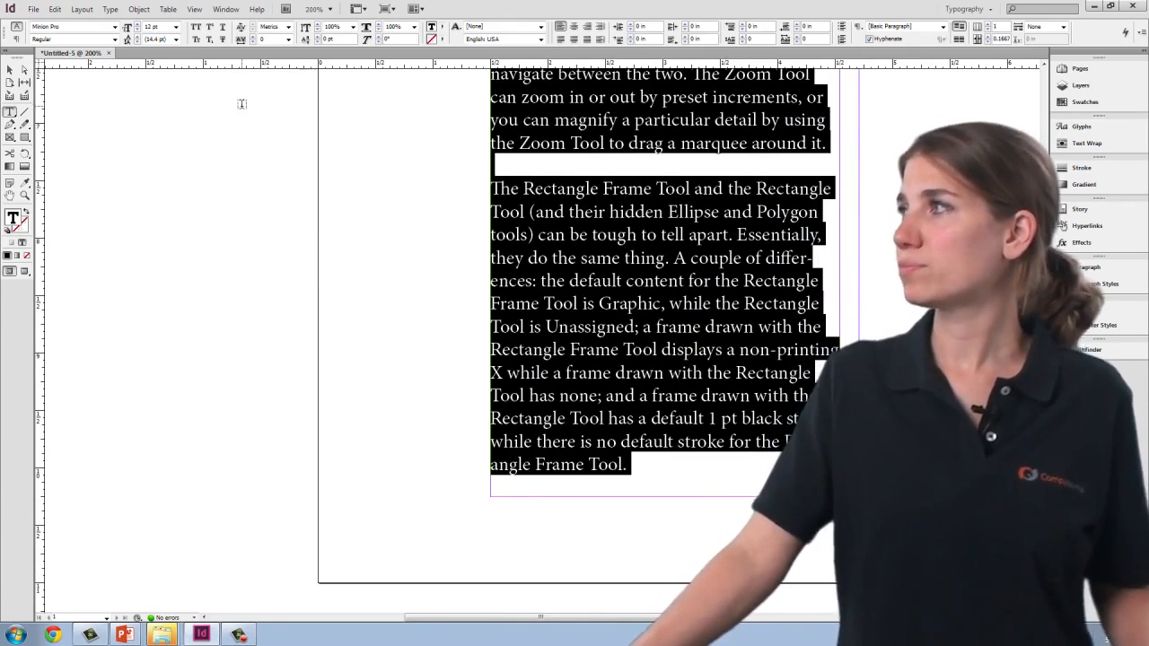
click(137, 37)
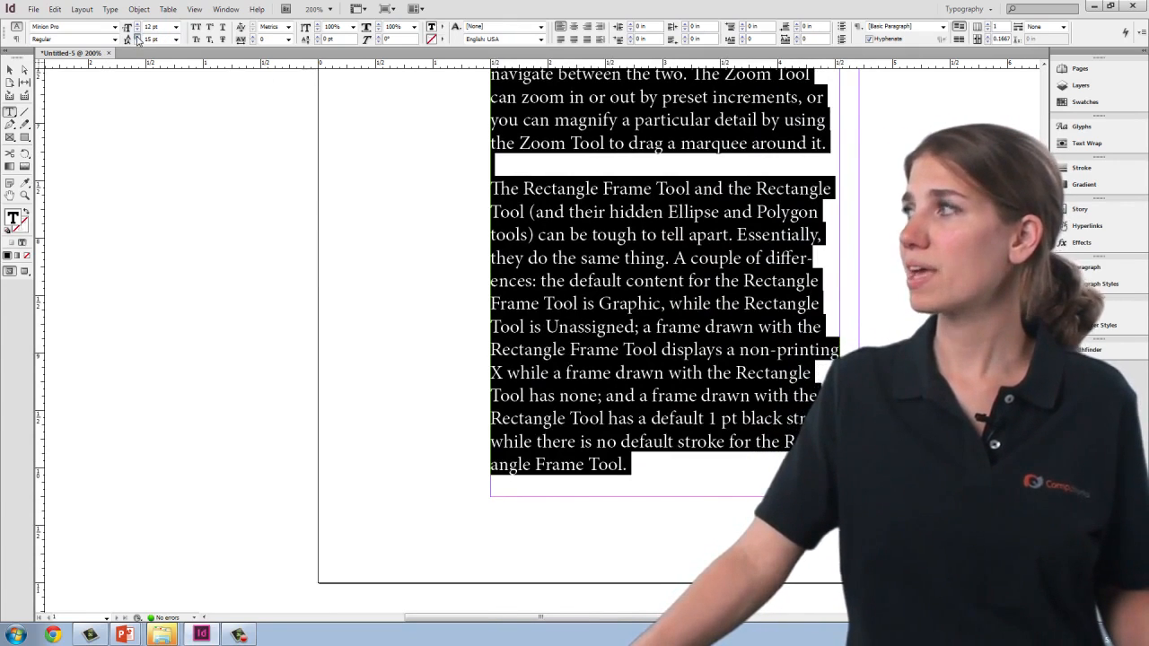
click(136, 37)
click(136, 37)
click(137, 37)
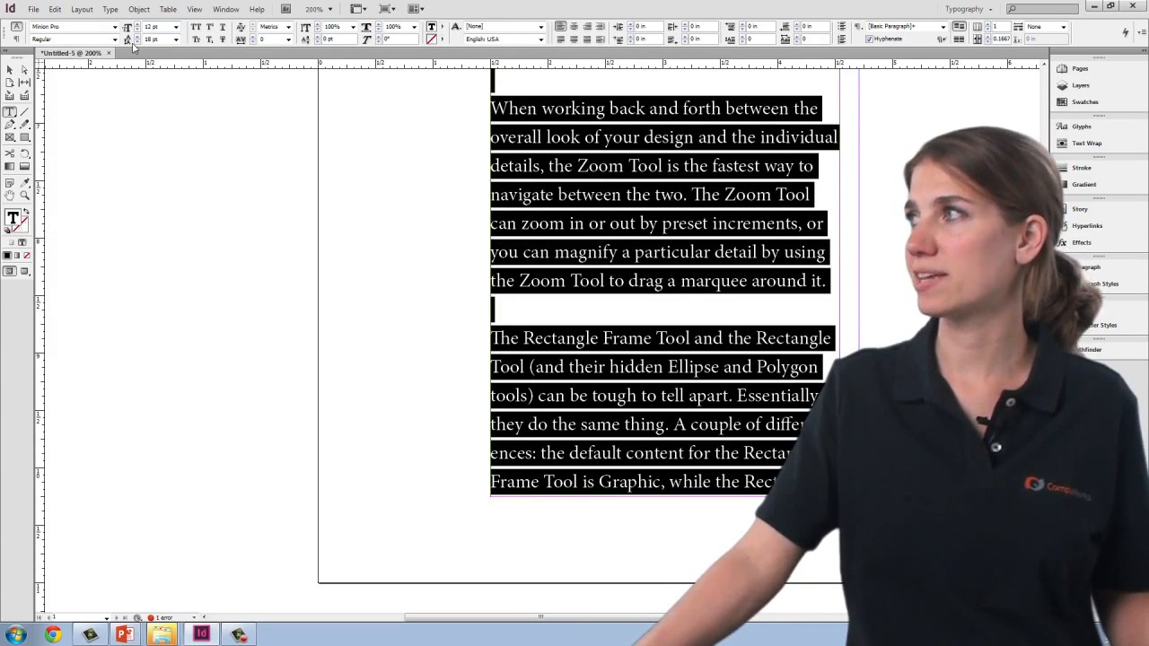
Reduce the leading of the selected body text to 14 pt.
click(136, 42)
click(136, 42)
click(137, 42)
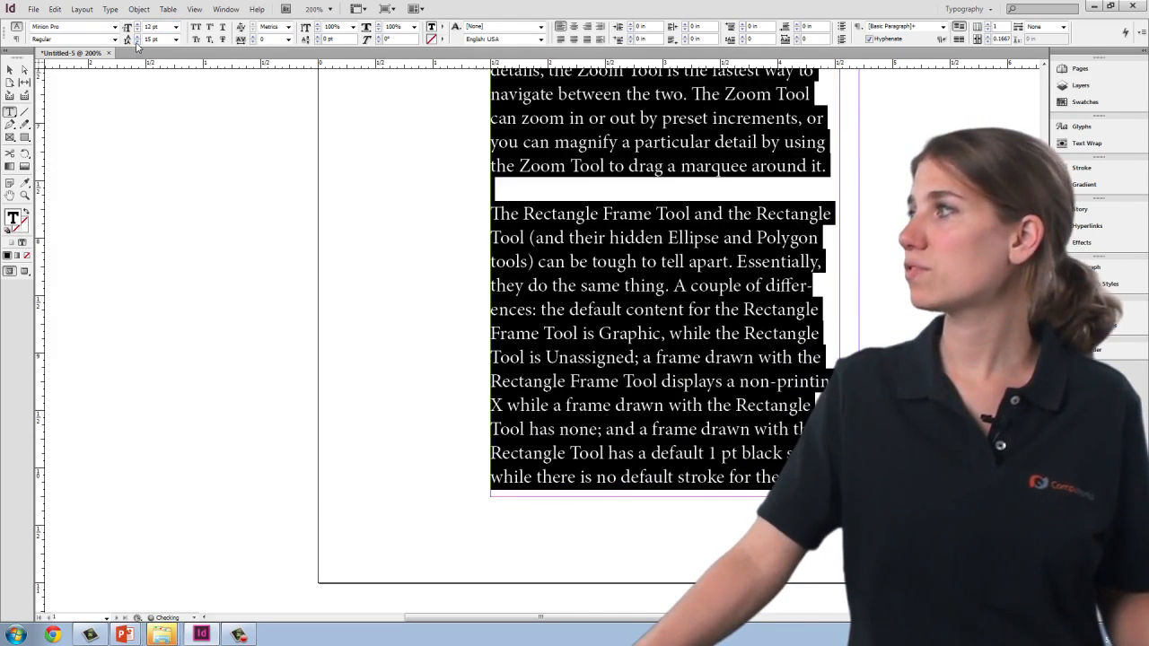
click(136, 42)
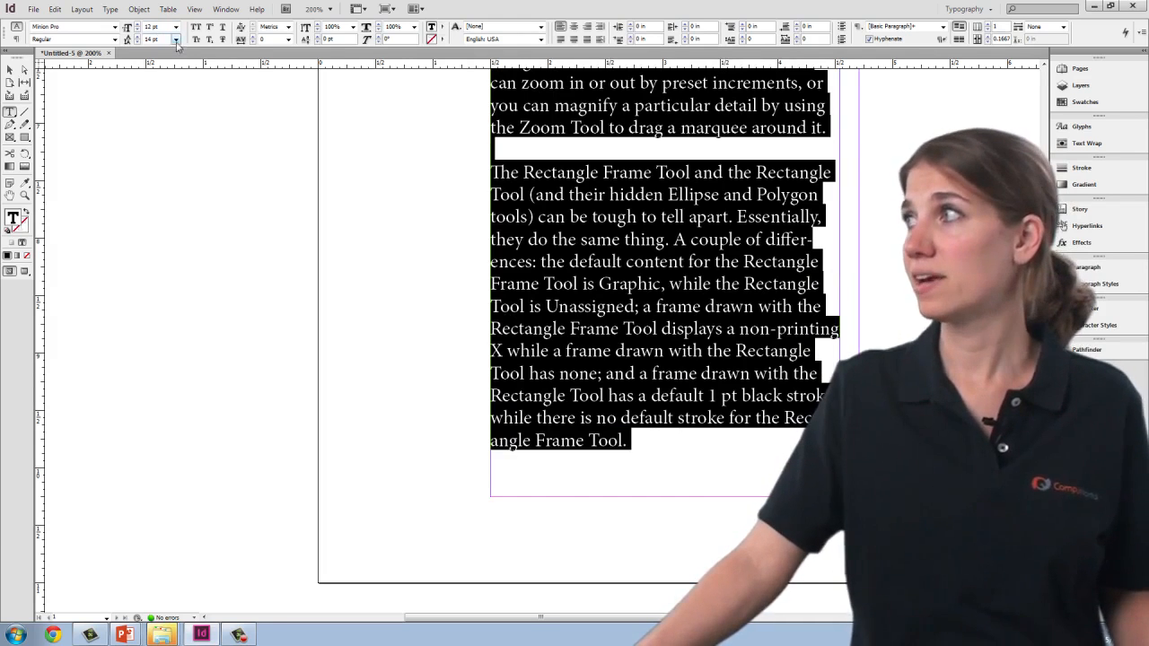
Set the leading of the selected body text to Auto and deselect it.
click(176, 40)
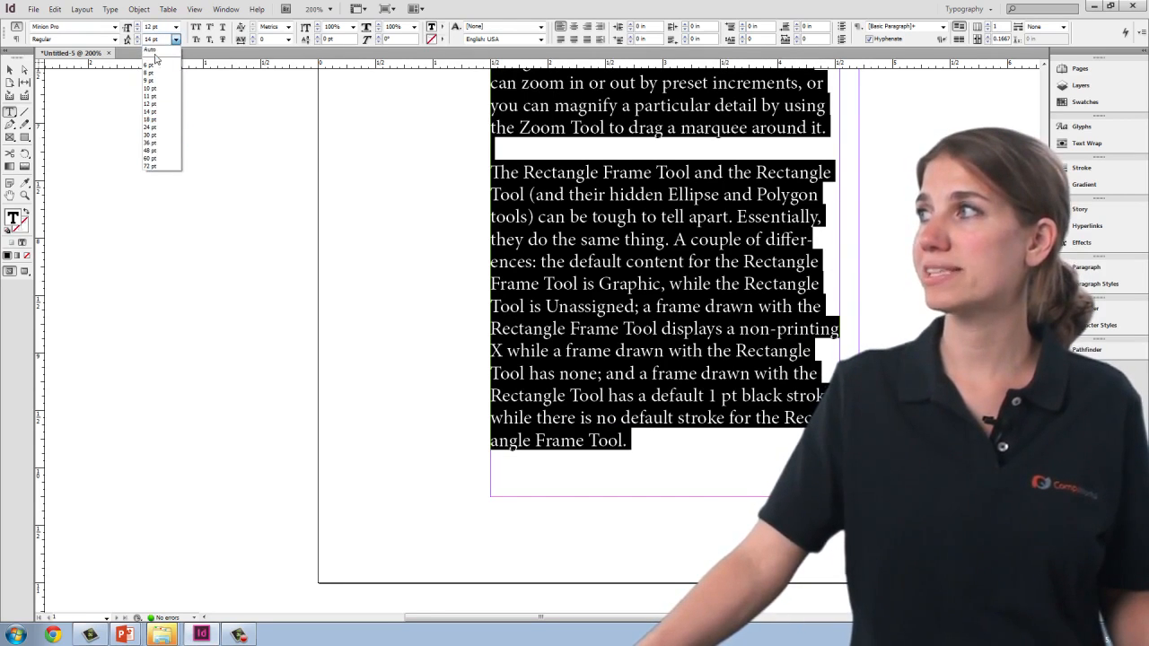
click(177, 42)
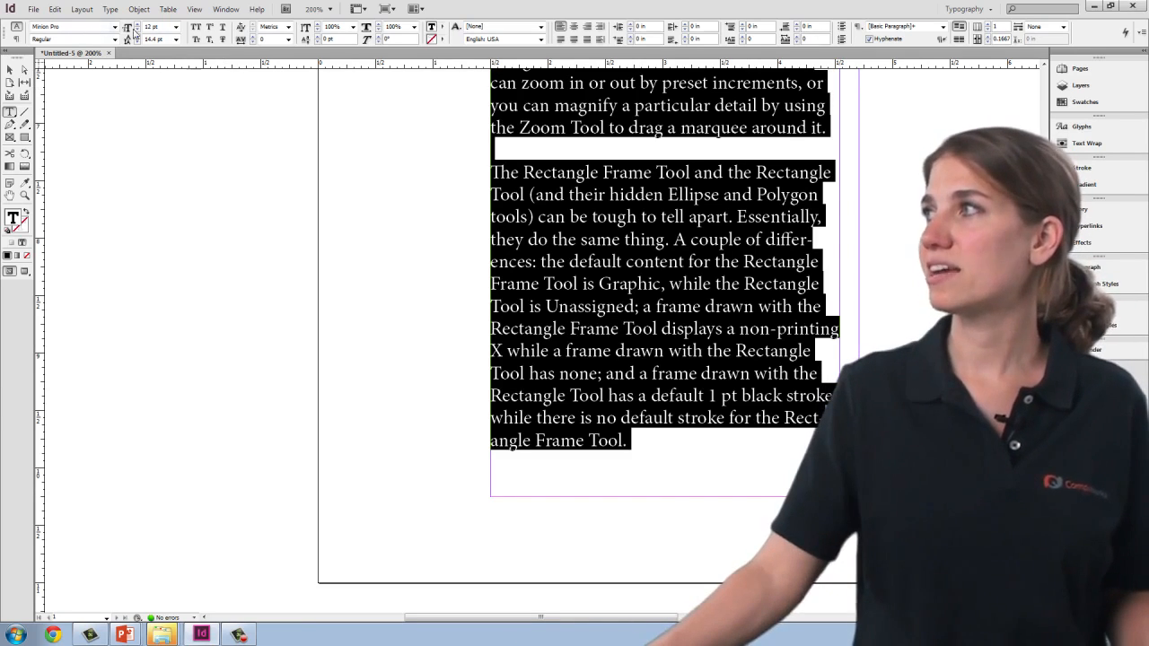
click(177, 41)
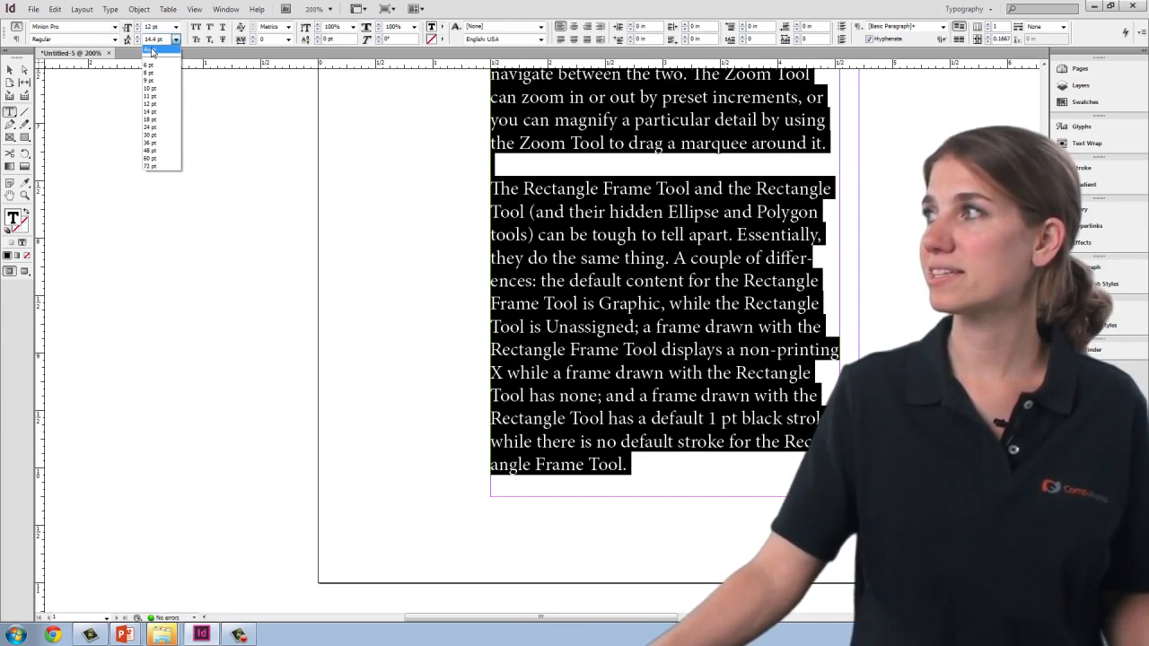
click(152, 50)
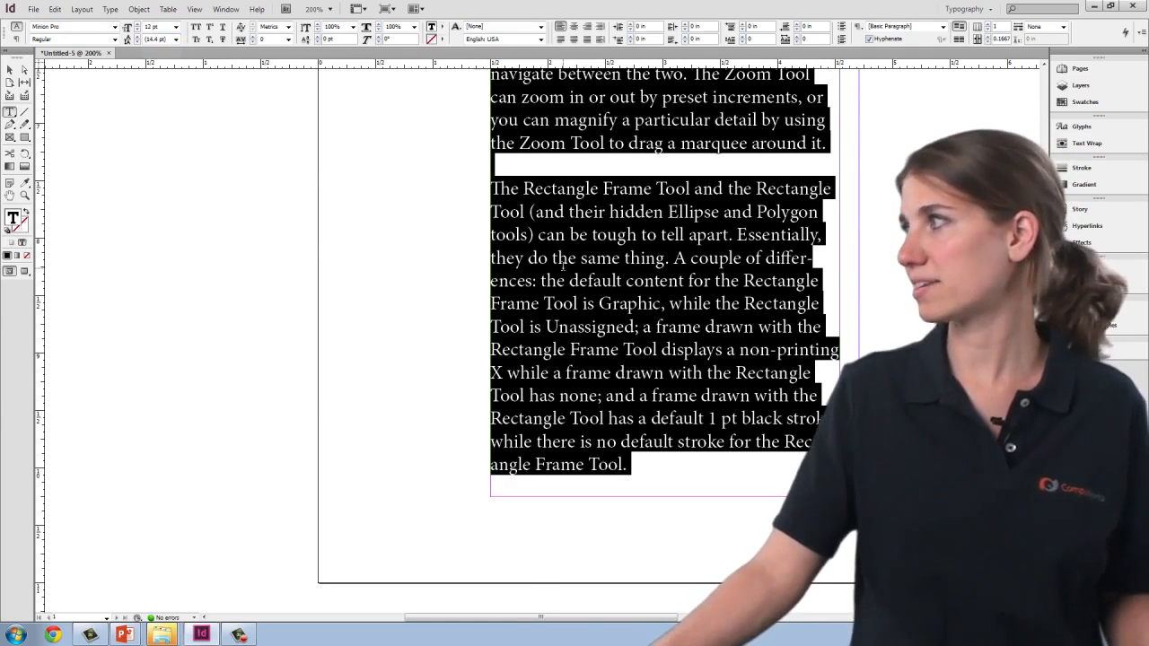
click(566, 260)
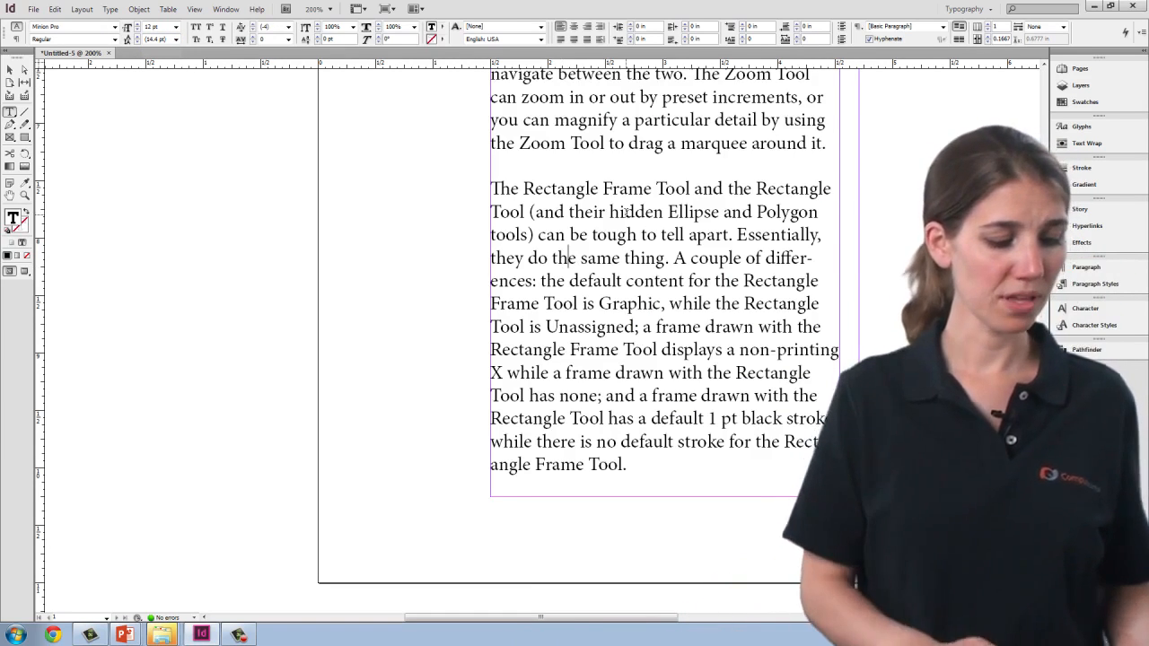
Try All Caps on the opening words "In the Tools Panel, som" of the first paragraph and switch them to Small Caps.
key(ctrl+0)
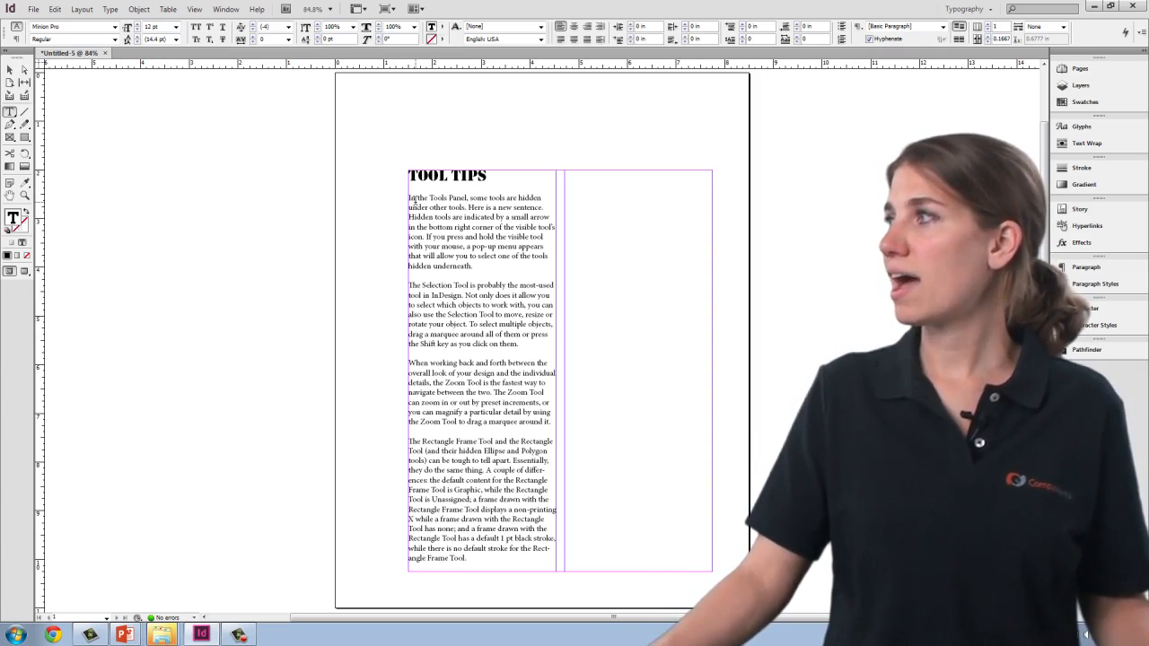
drag(410, 197, 485, 198)
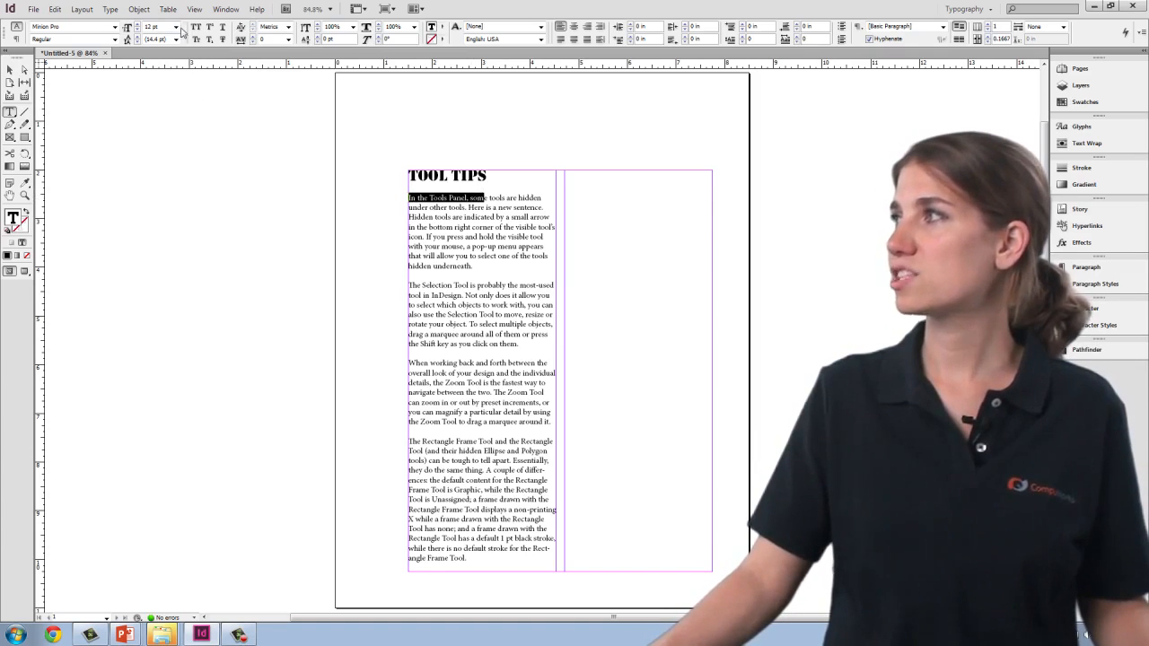
click(195, 27)
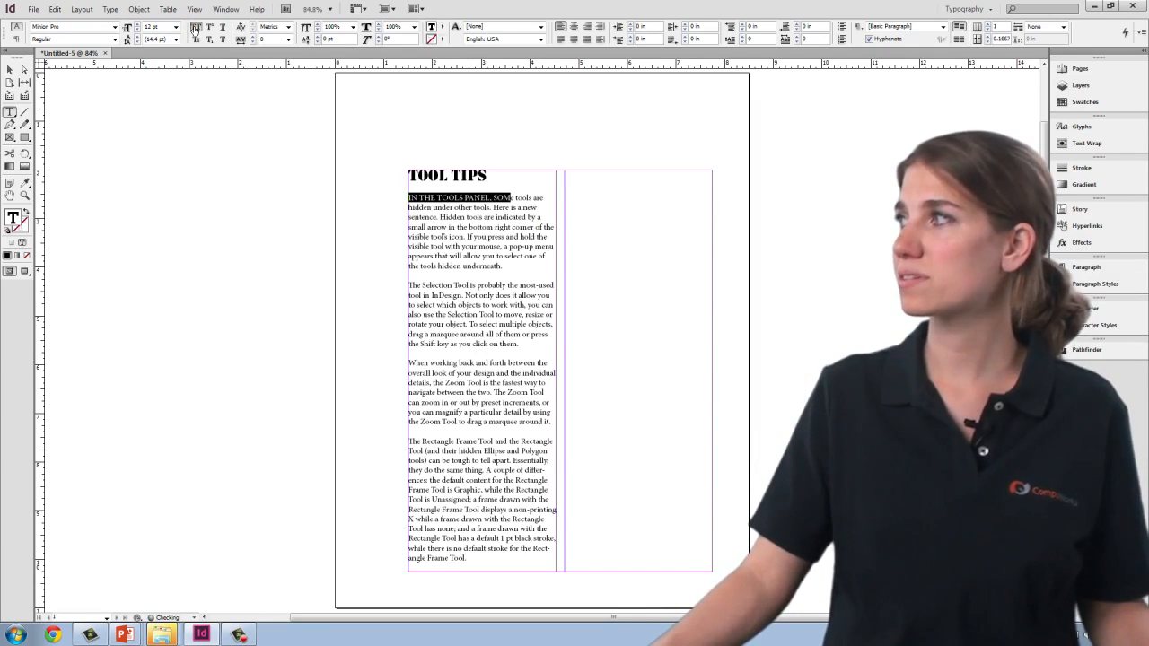
click(196, 40)
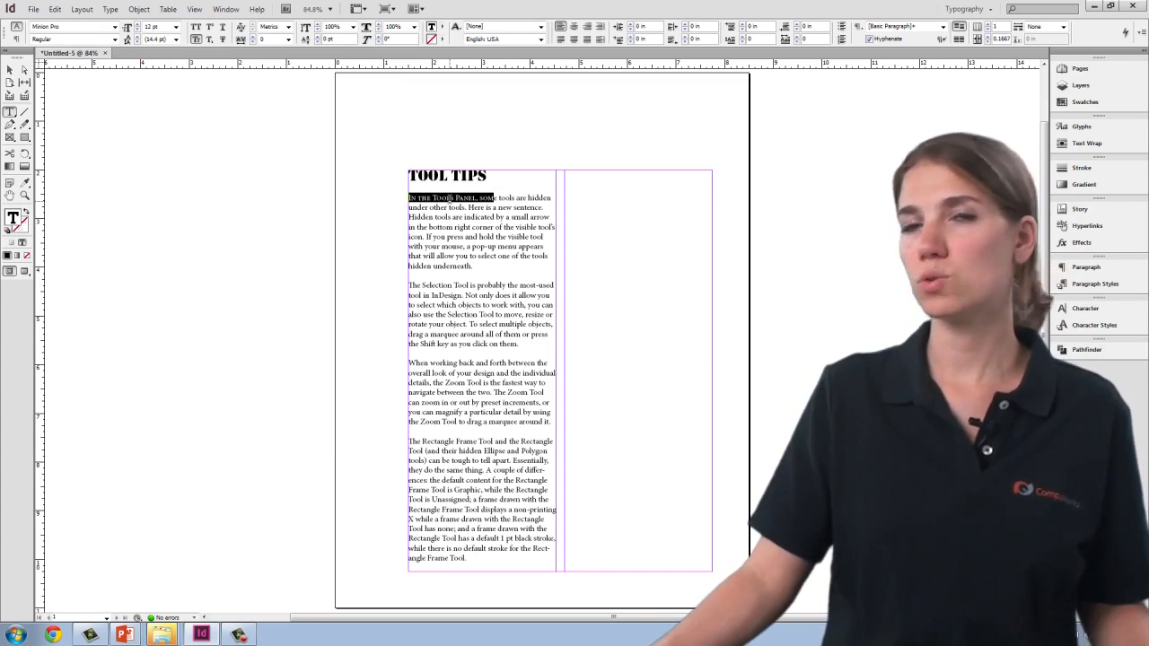
click(415, 197)
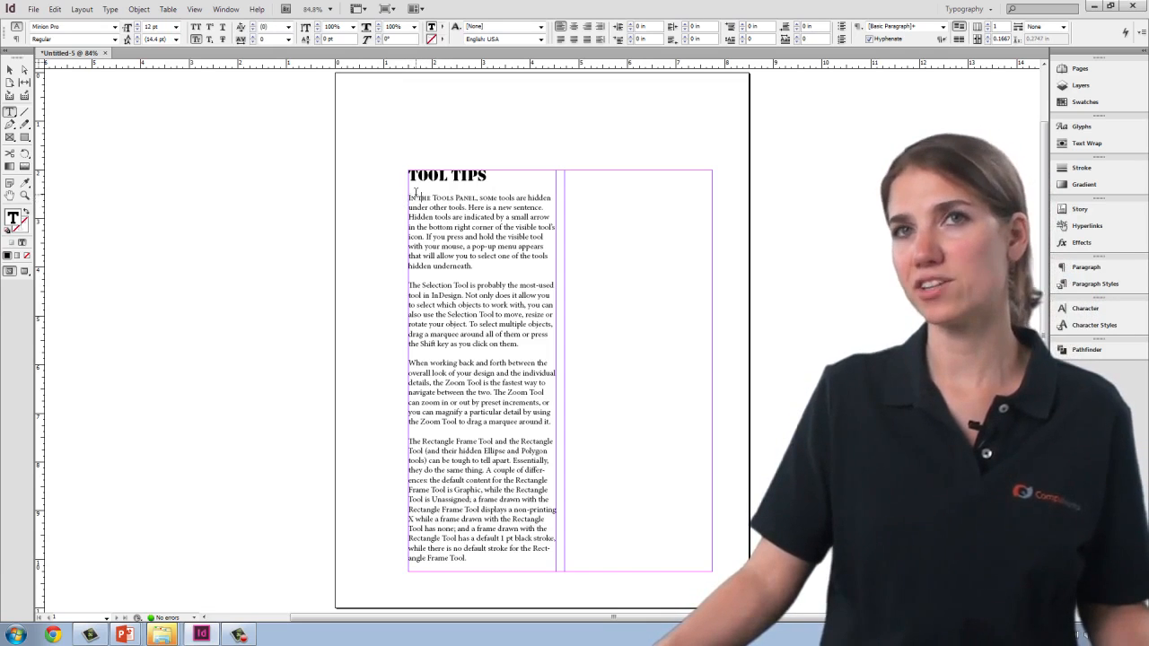
drag(479, 198, 388, 192)
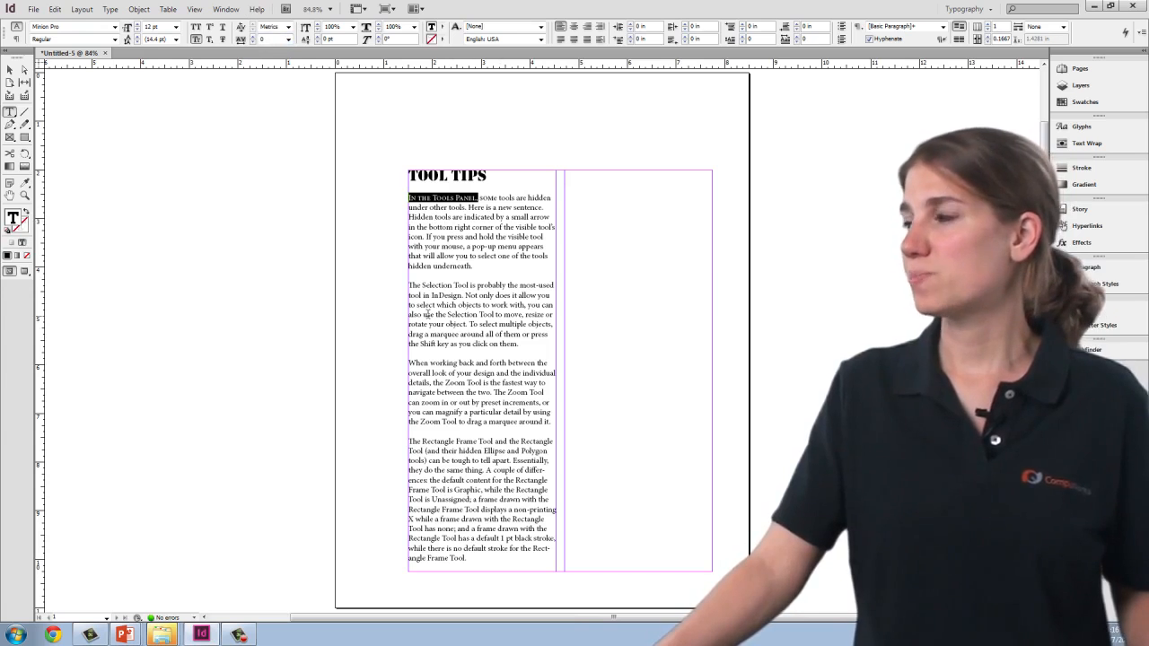
click(486, 272)
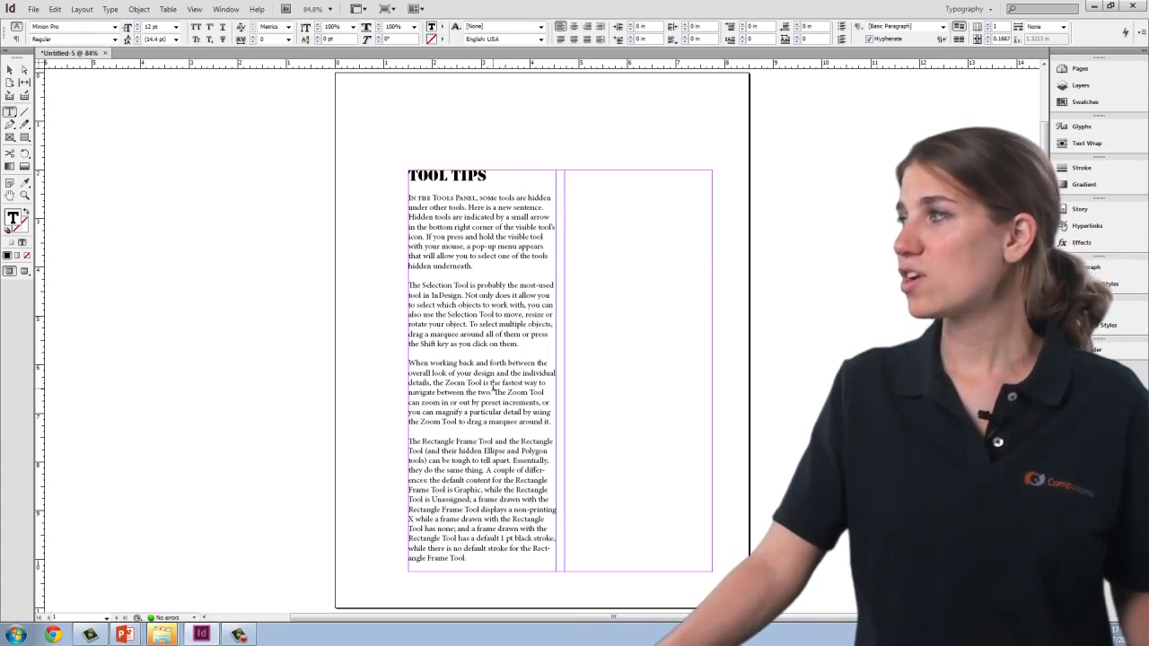
Increase the tracking of the third body paragraph, starting "When working back and forth", to 20 and deselect it.
drag(409, 363, 558, 427)
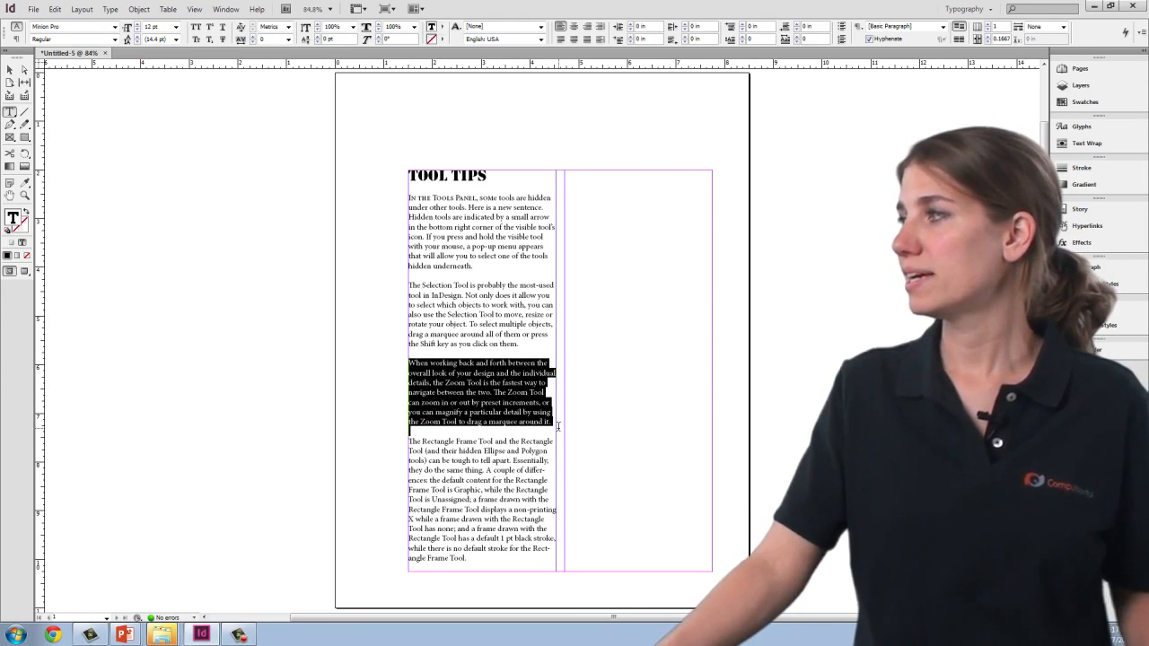
click(254, 38)
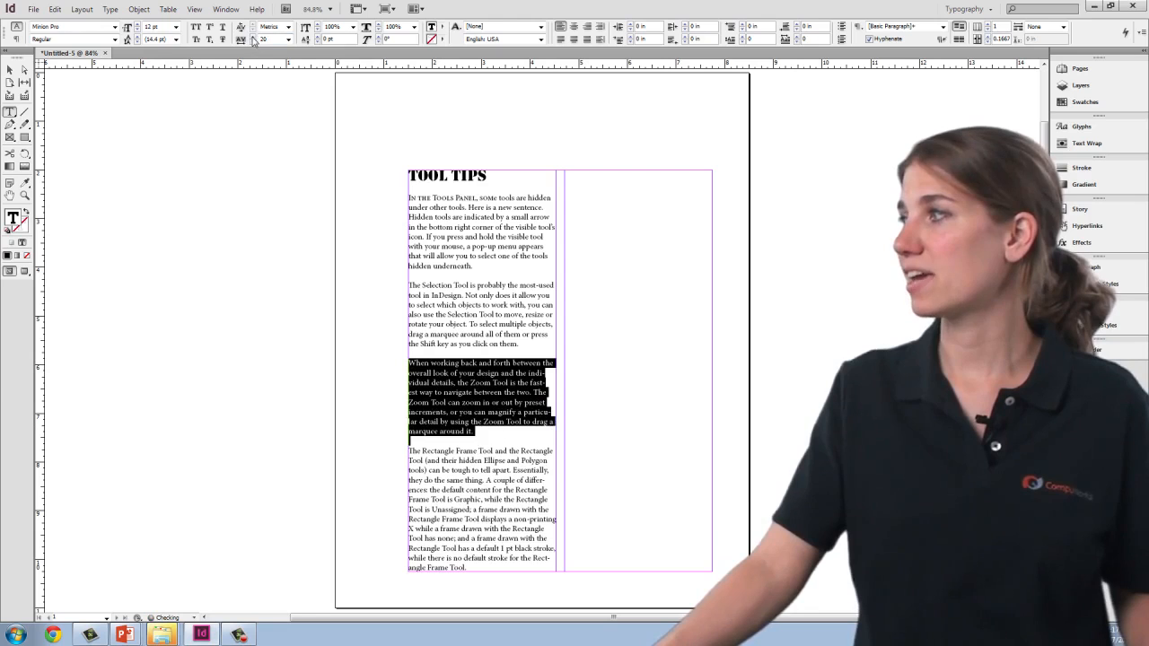
click(485, 419)
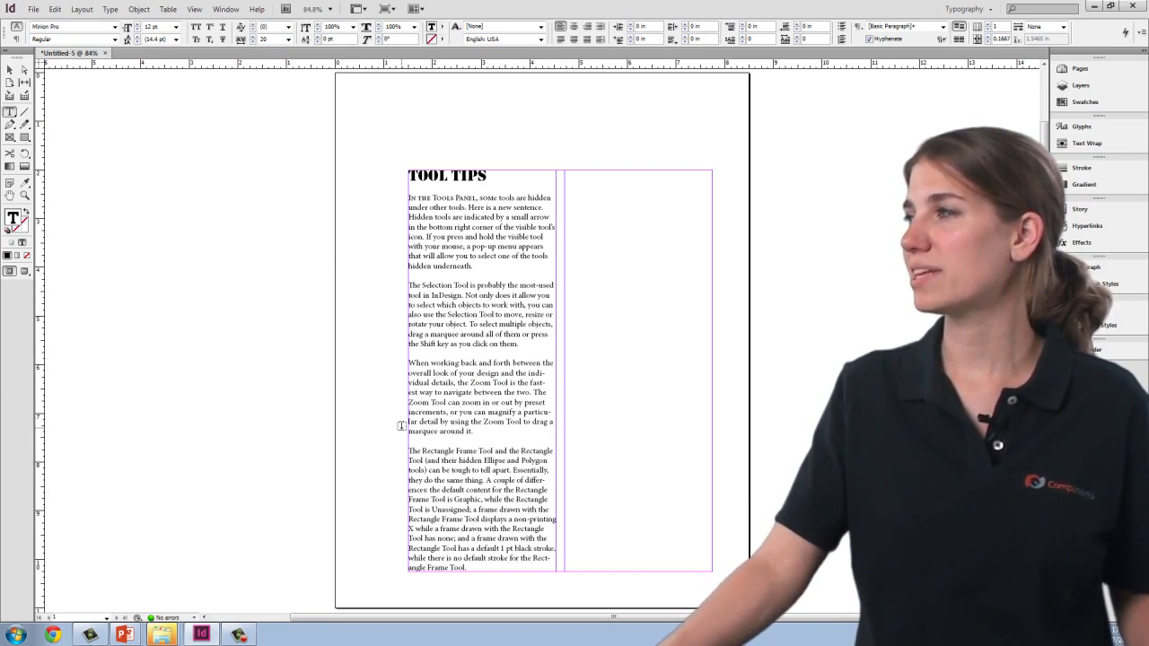
Reselect the third body paragraph without the blank lines around it and return its tracking to 0.
drag(485, 435, 400, 356)
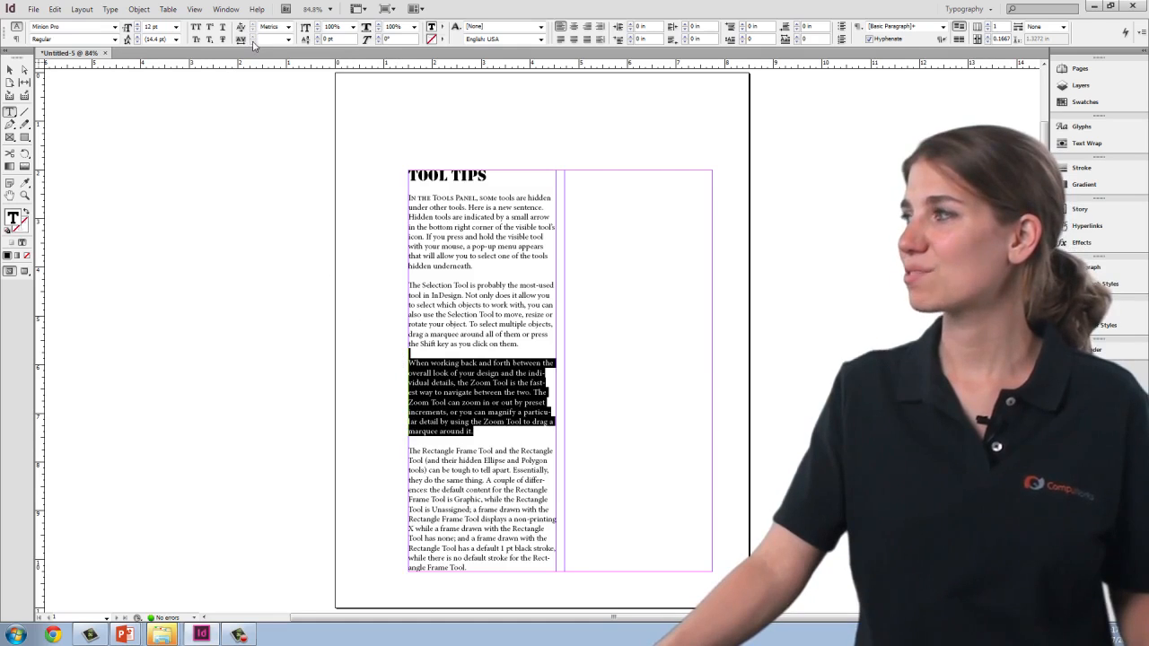
click(457, 403)
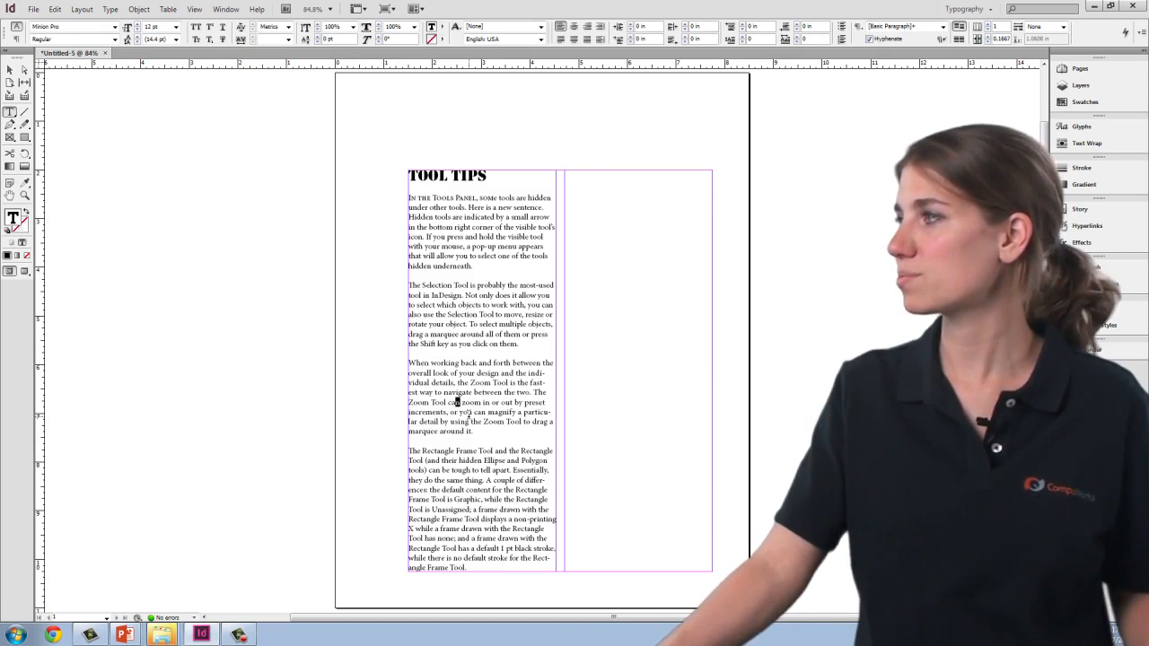
drag(474, 432, 404, 358)
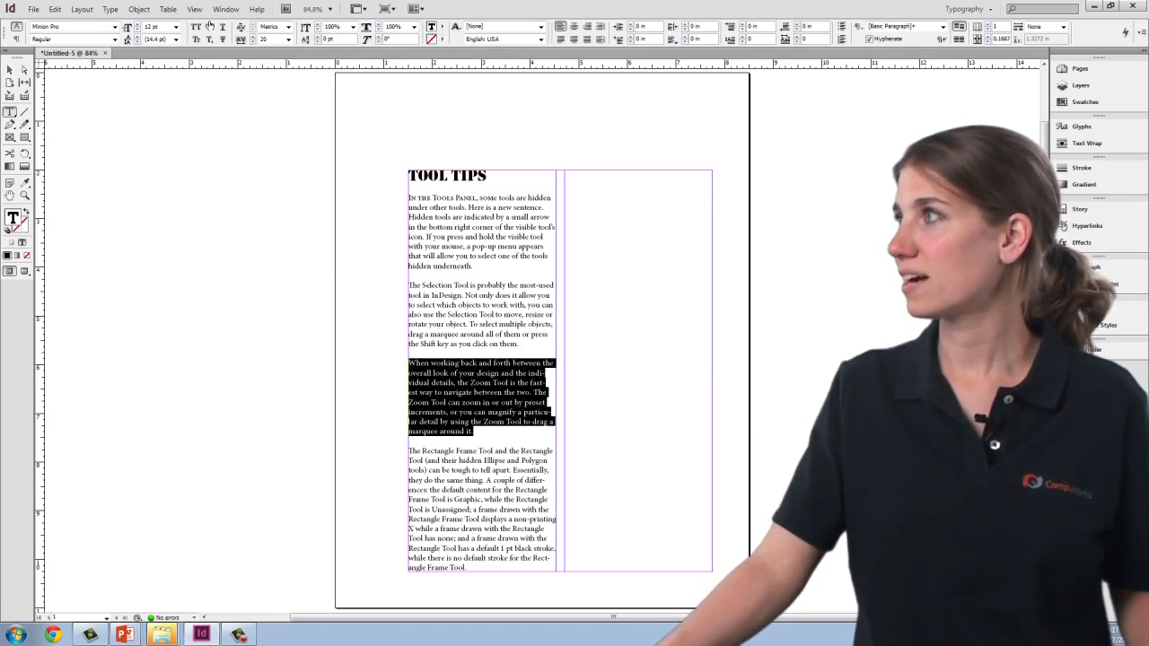
click(252, 44)
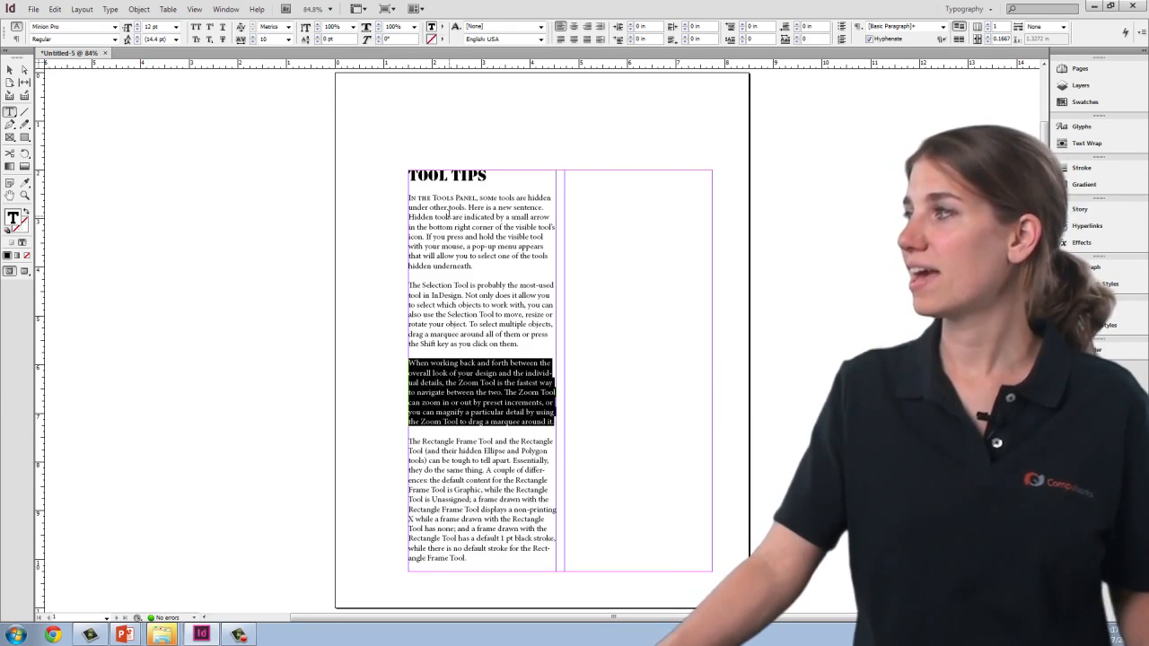
click(252, 36)
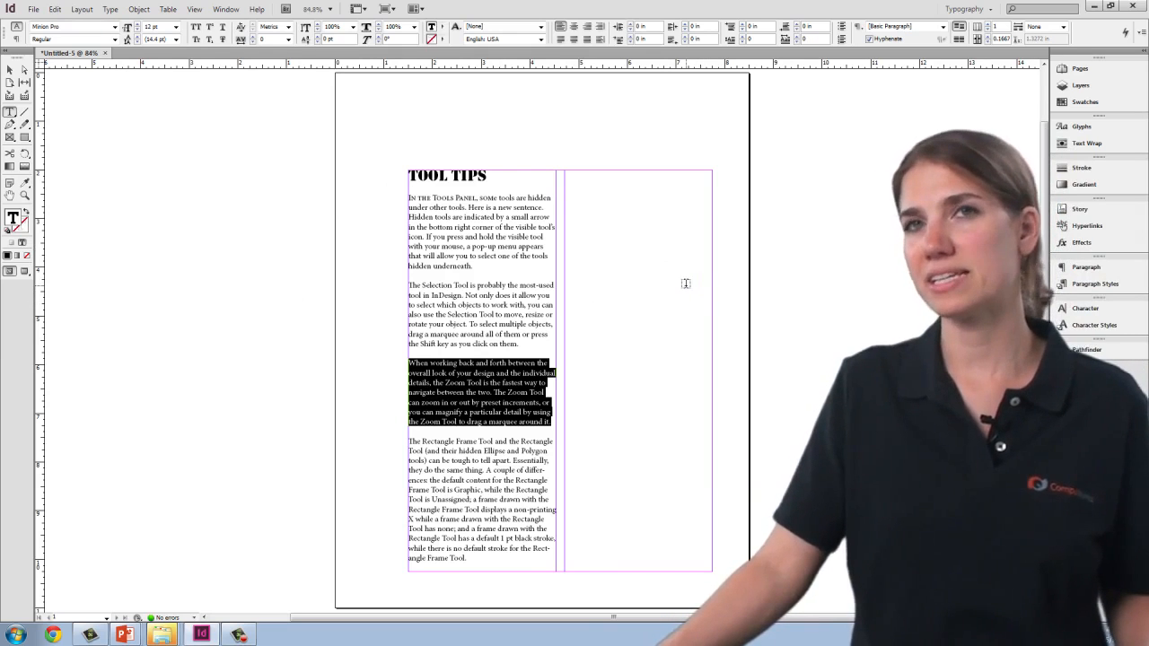
Show the Character panel, detach it as a floating panel over the page's upper part, and collapse the Character Styles panel.
click(226, 9)
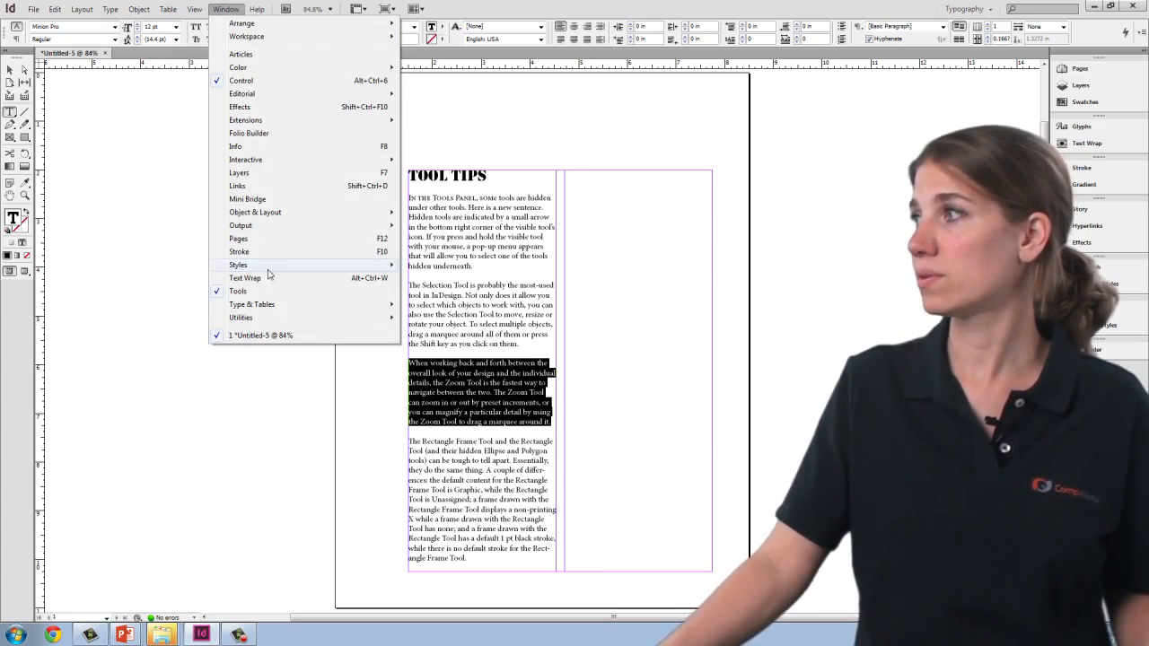
mouse_move(292, 317)
mouse_move(381, 307)
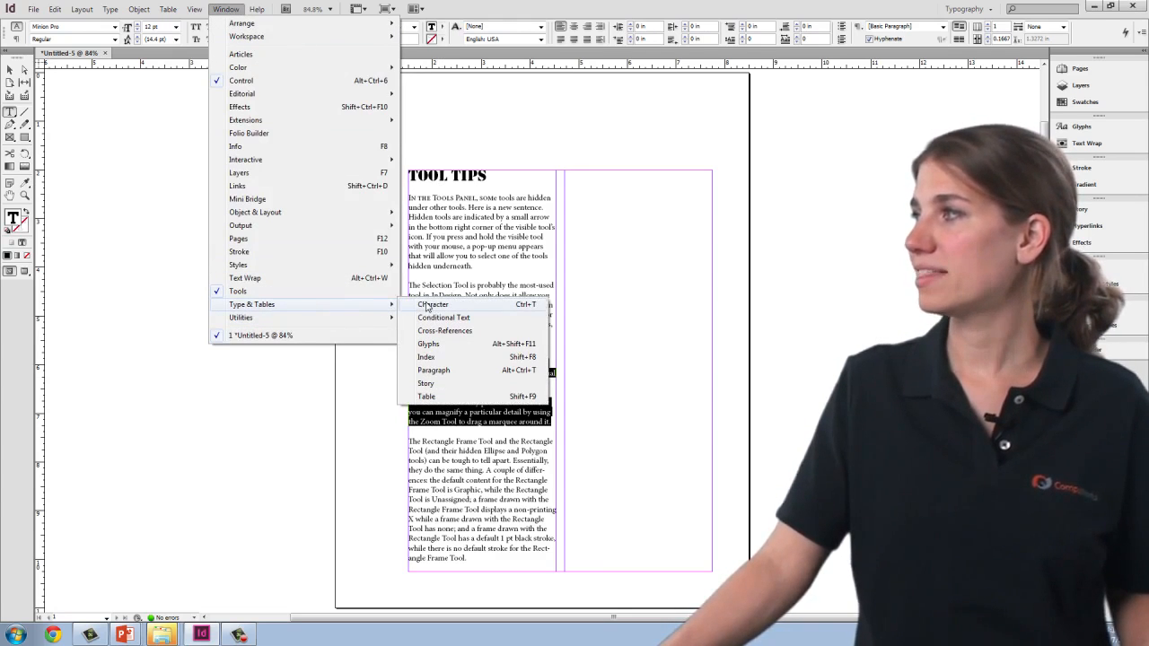
click(428, 305)
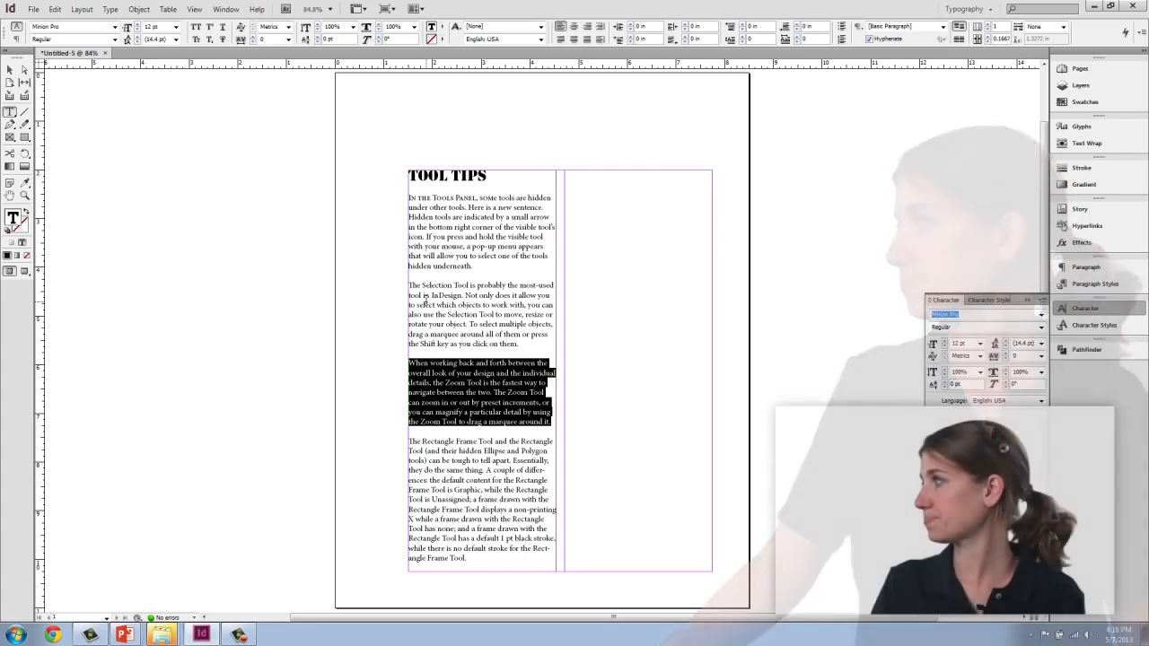
drag(948, 303, 708, 121)
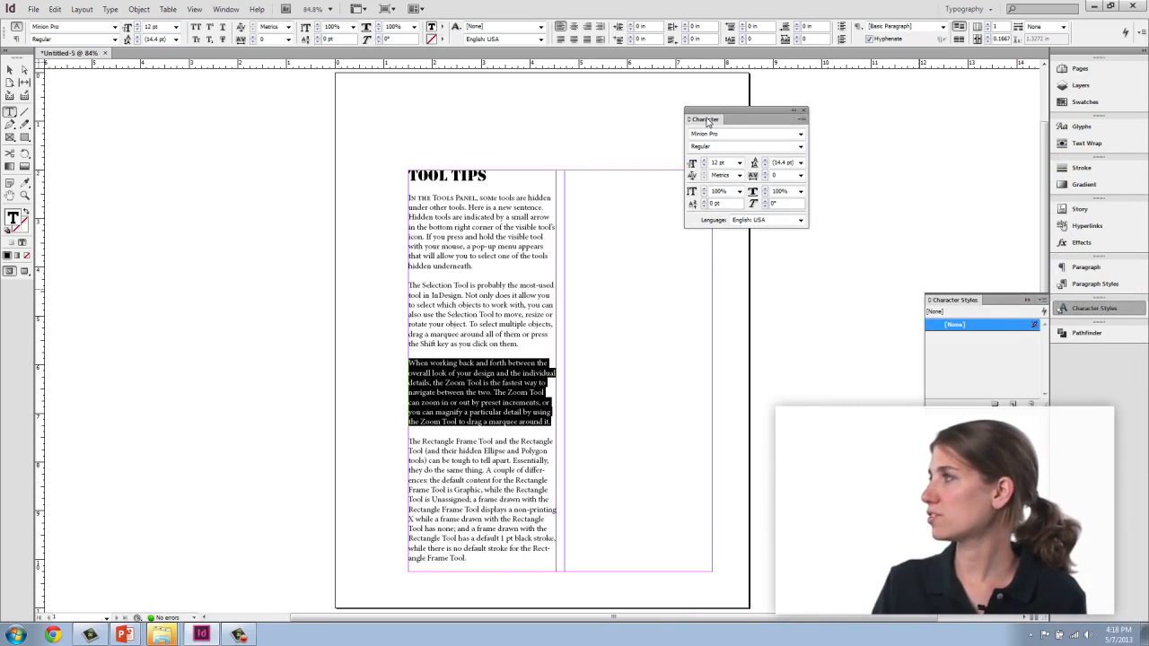
click(1027, 300)
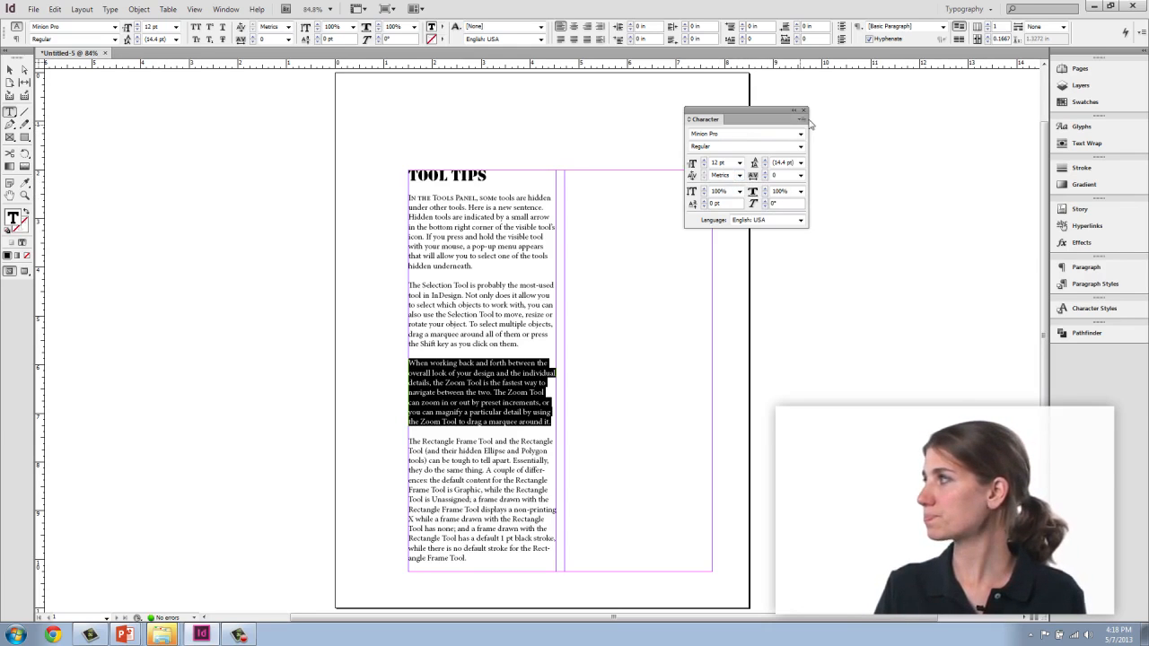
Cycle the floating Character panel through its collapsed, compact and full views, finishing with all options shown.
click(690, 120)
click(690, 121)
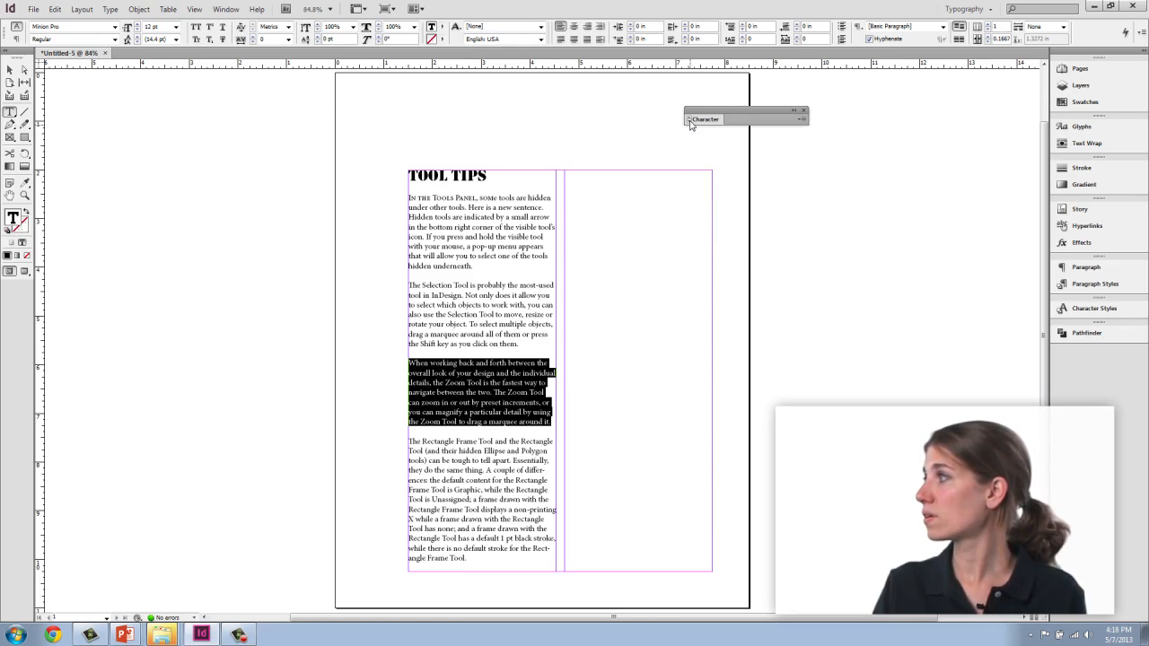
click(690, 121)
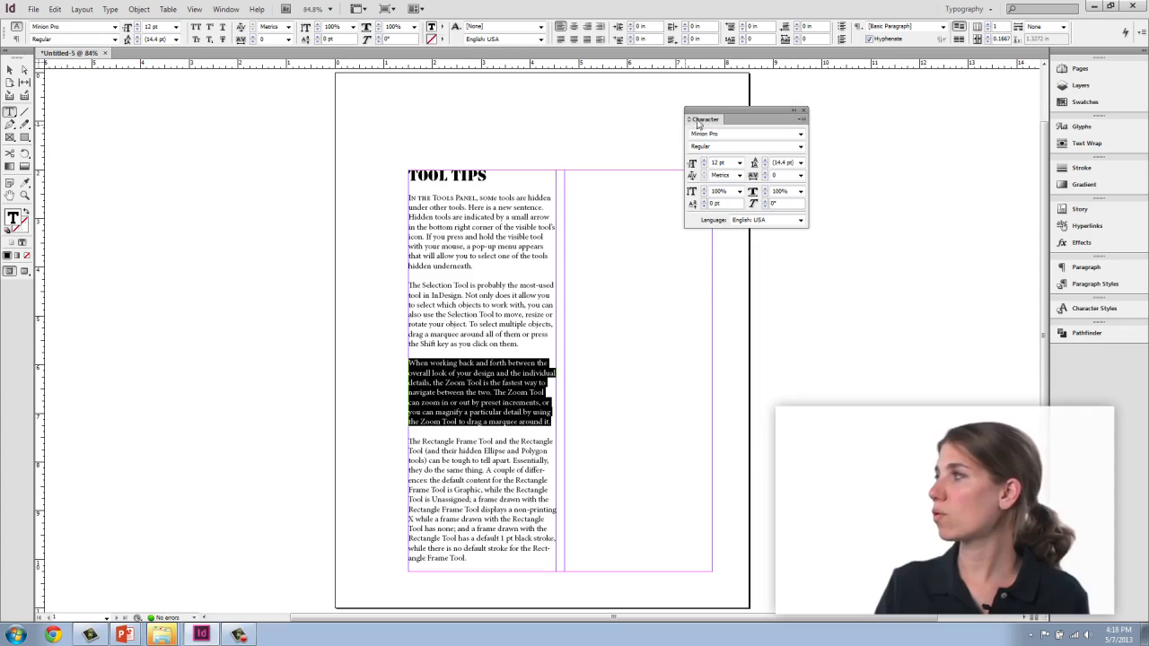
click(689, 120)
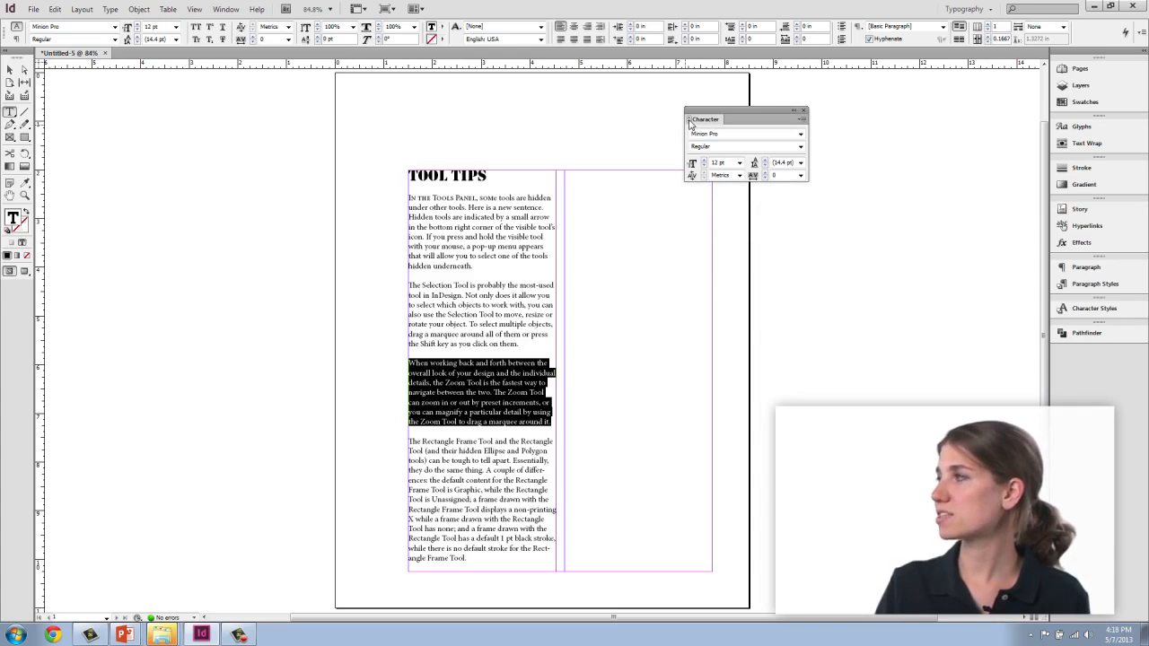
click(690, 120)
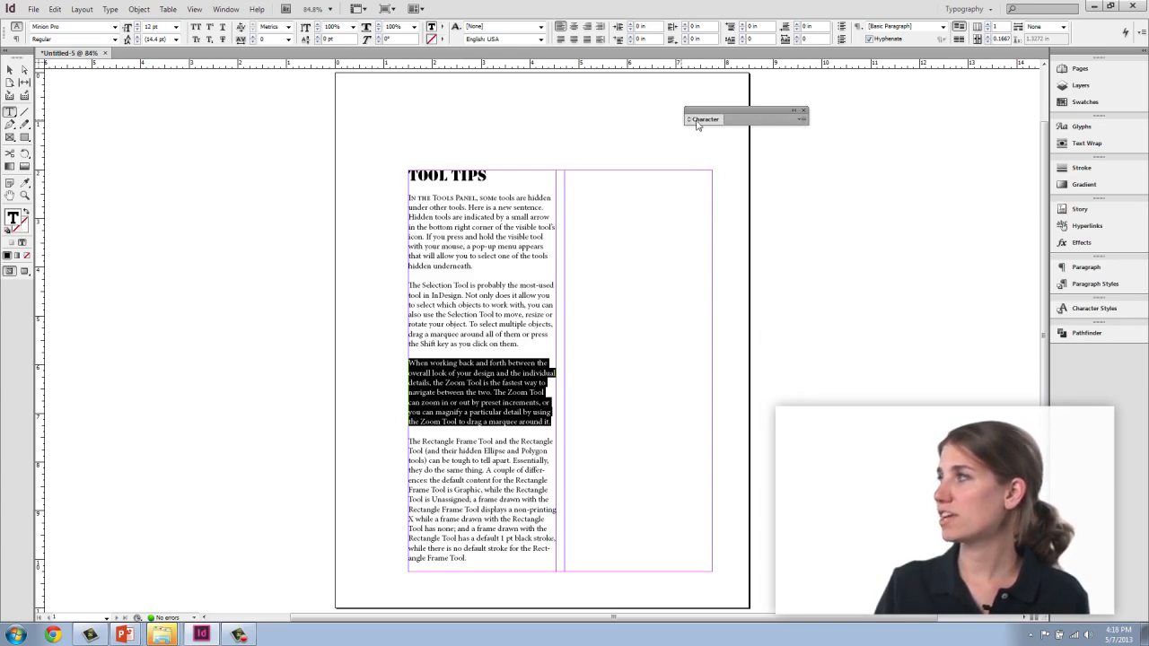
click(689, 122)
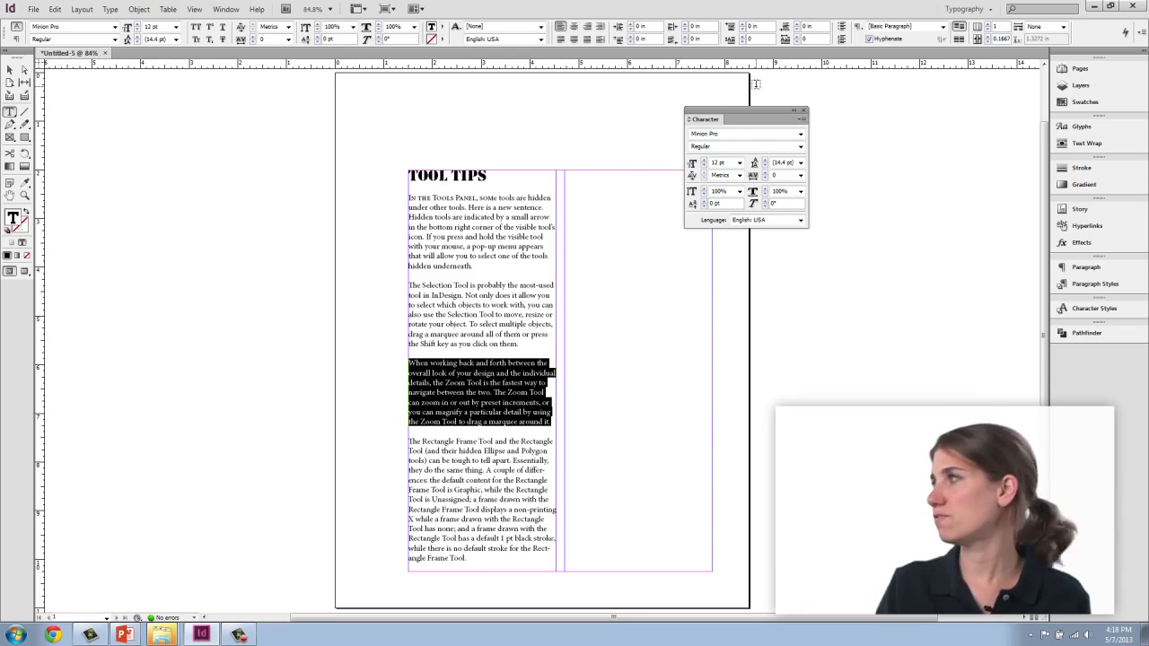
click(689, 121)
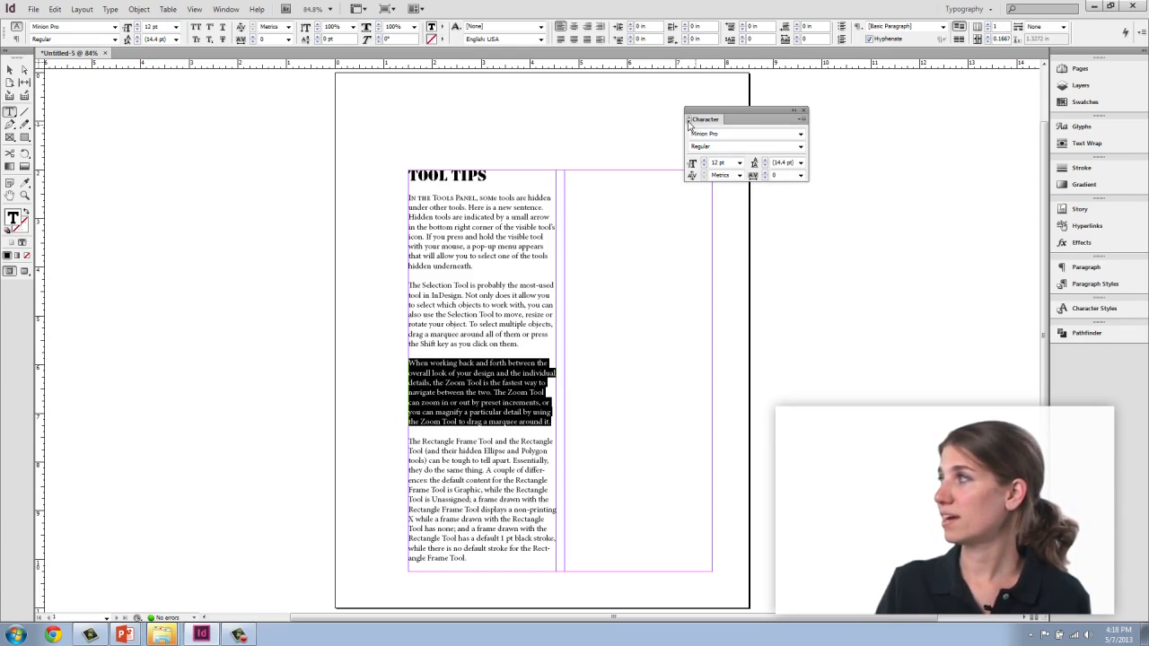
click(689, 121)
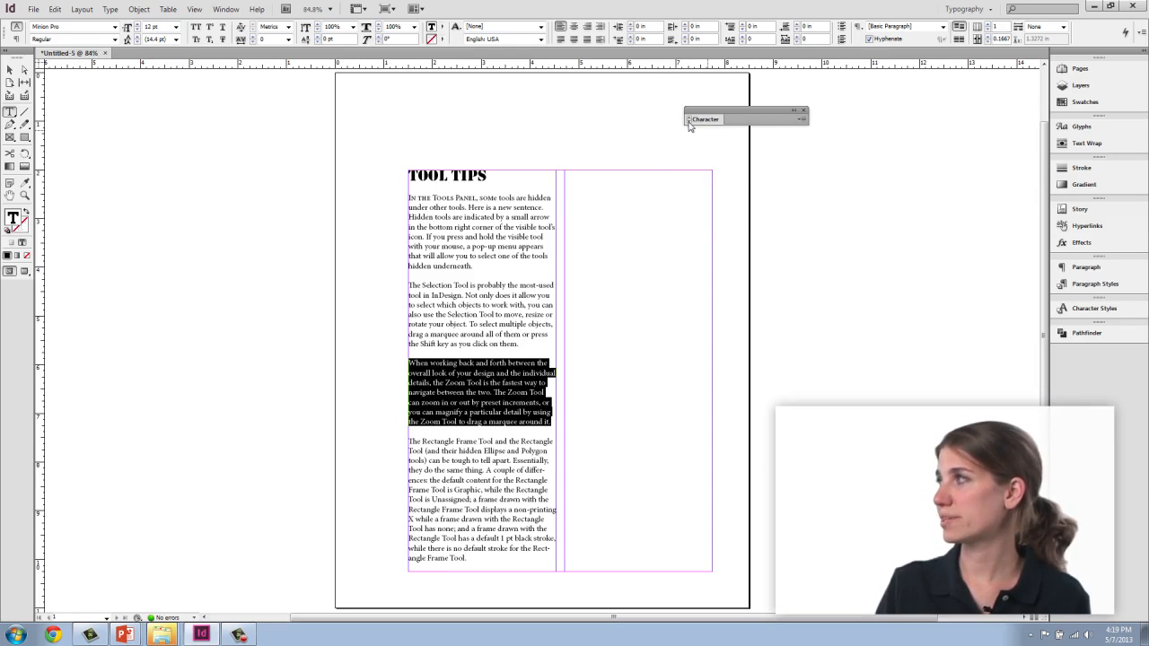
click(689, 121)
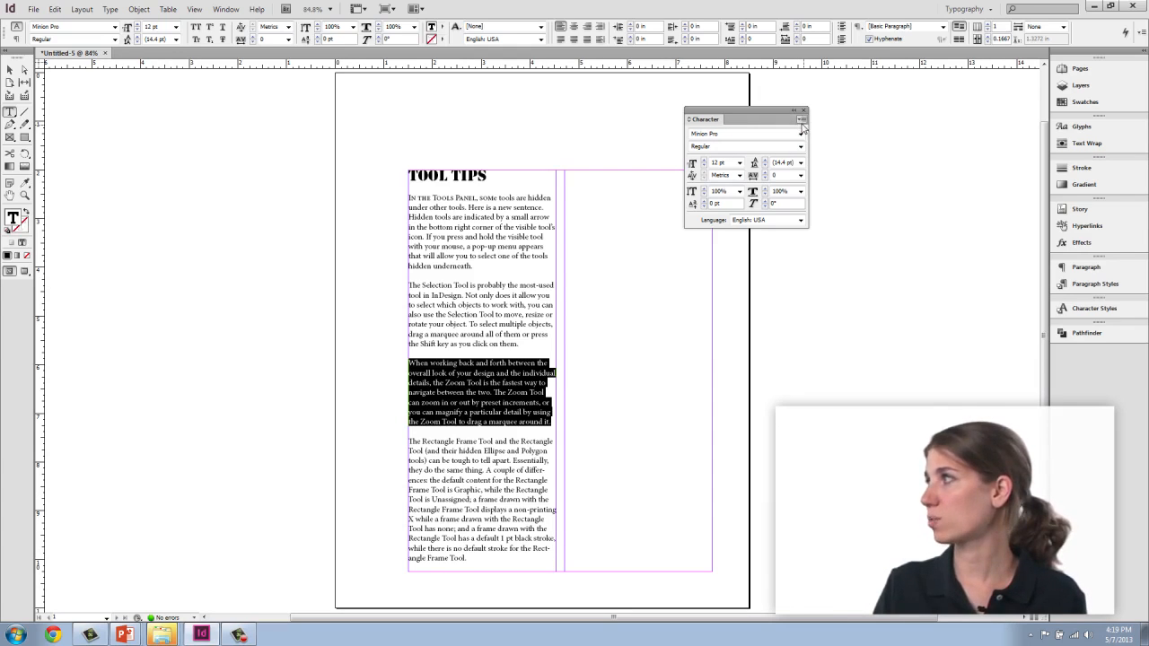
Display the Character panel's additional commands.
click(802, 120)
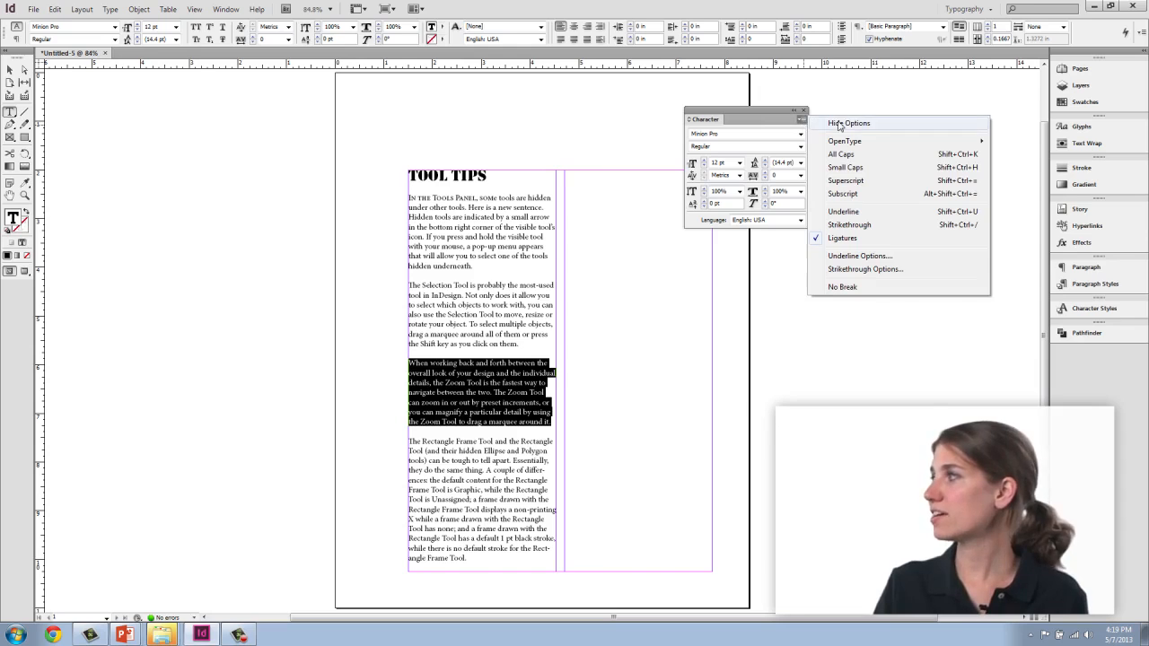